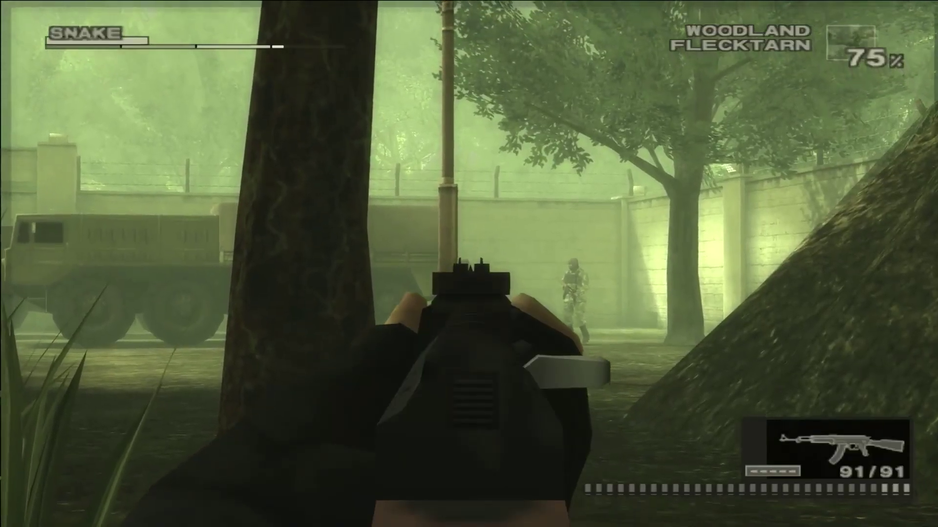
key("e")
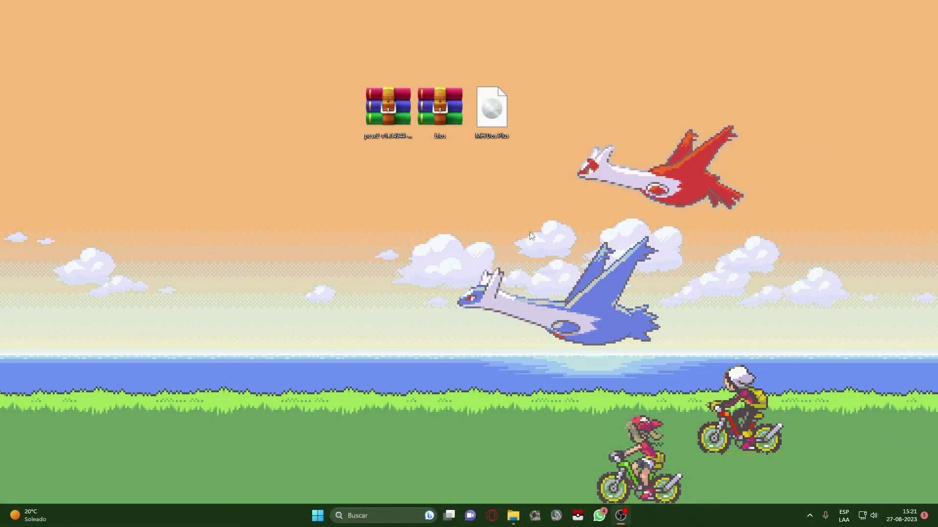
left_click_drag(366, 128, 391, 119)
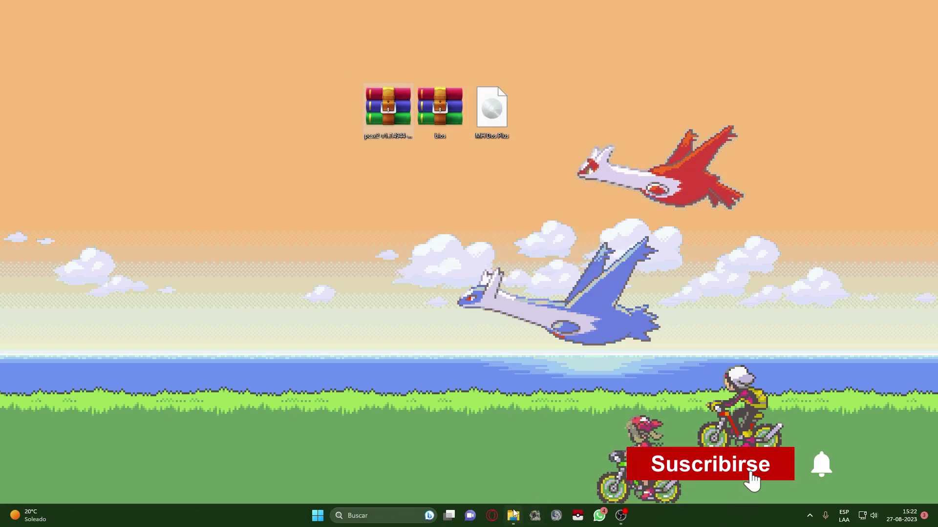
- Open the Opera browser, search the web for pcsx2 and go to the official PCSX2 home page
left_click(492, 517)
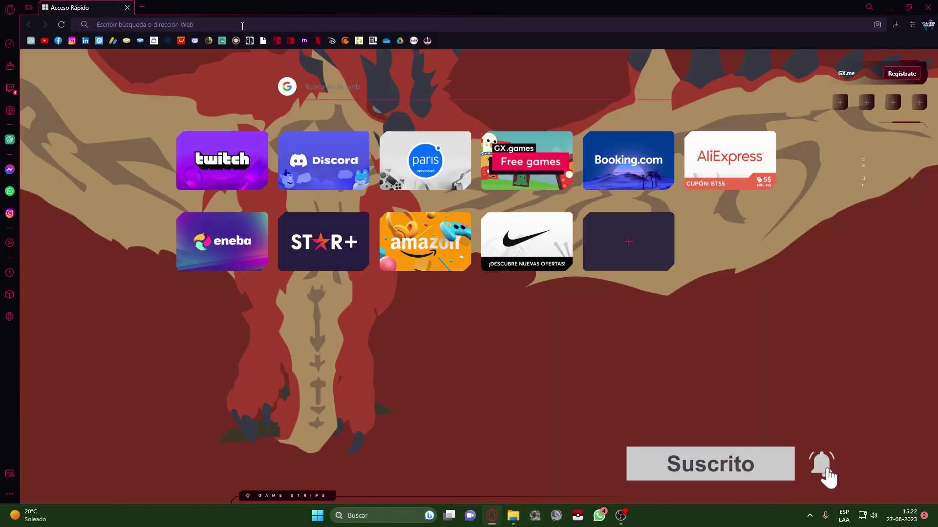
type("pcsx")
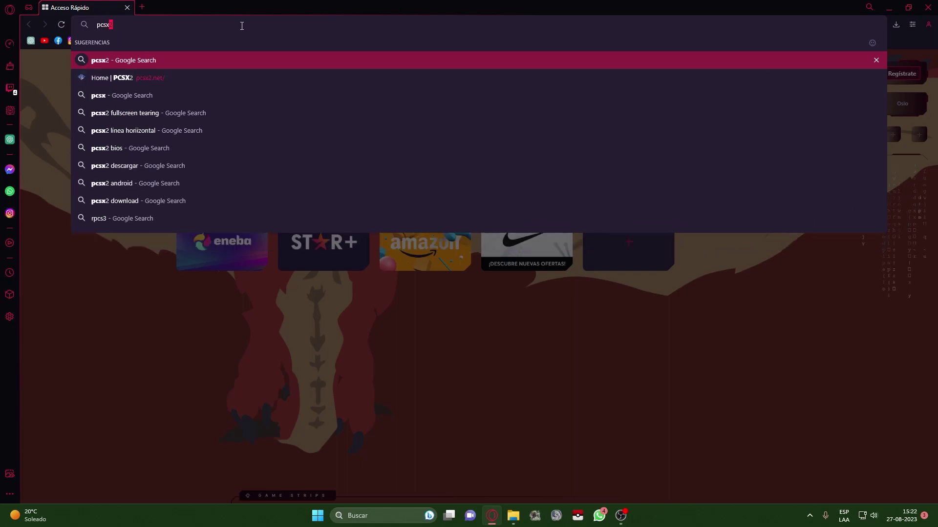
key("Return")
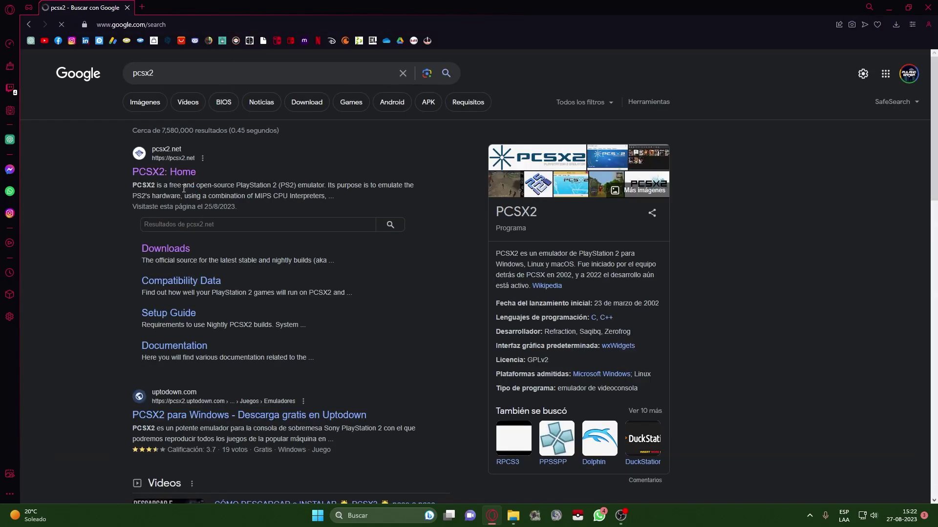
left_click(174, 182)
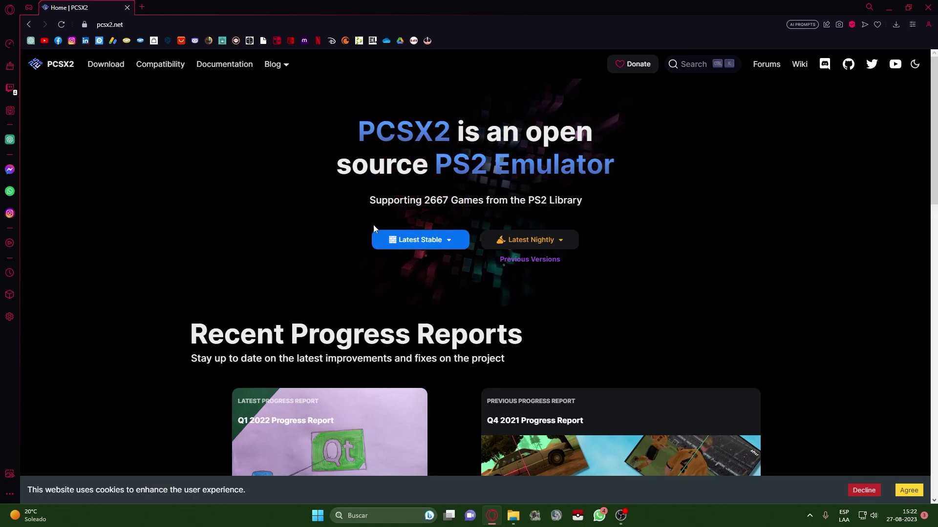
- Download the latest nightly Windows x64 Qt build to the Escritorio folder and place the archive beside the bios archive
left_click(561, 244)
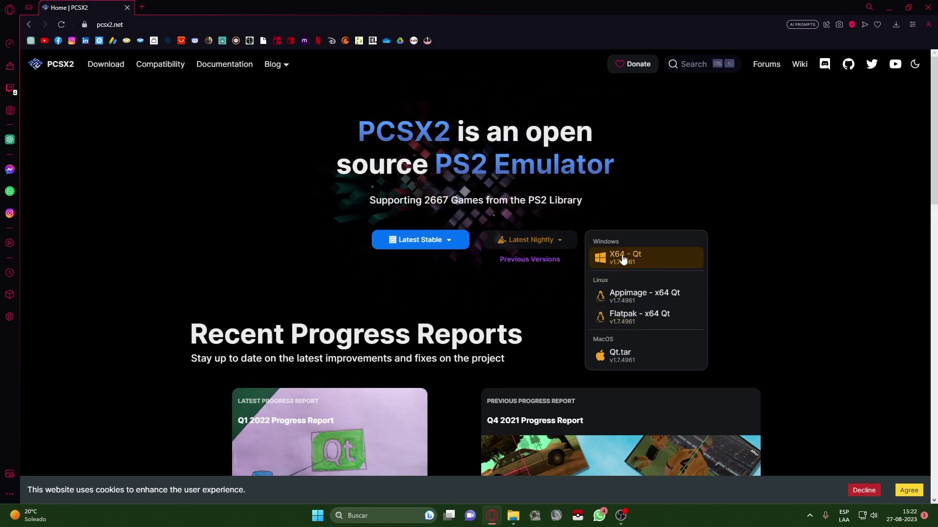
left_click(625, 262)
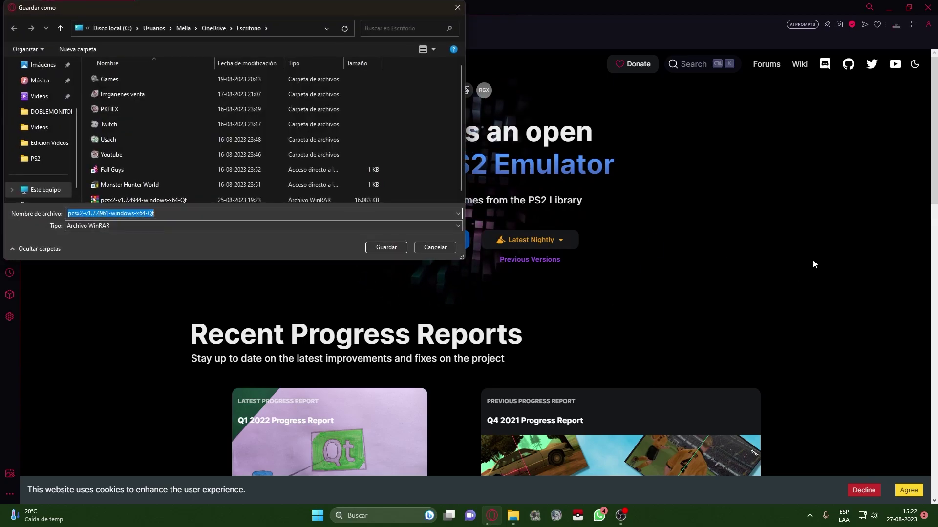
scroll(71, 114, "up", 3)
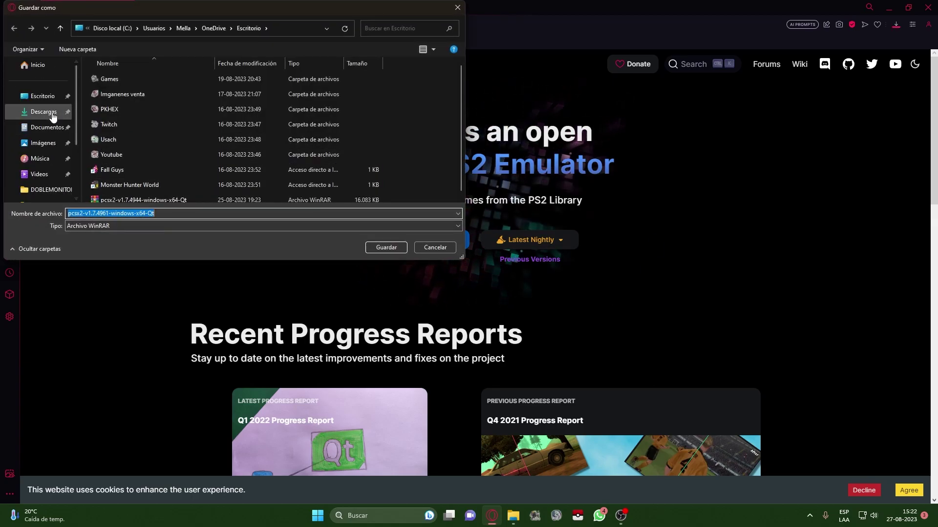
left_click(35, 96)
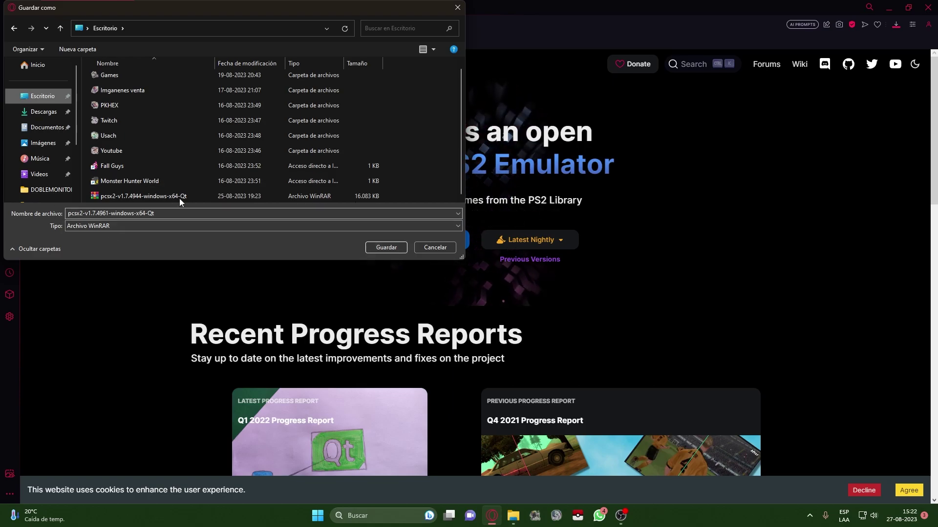
left_click(377, 247)
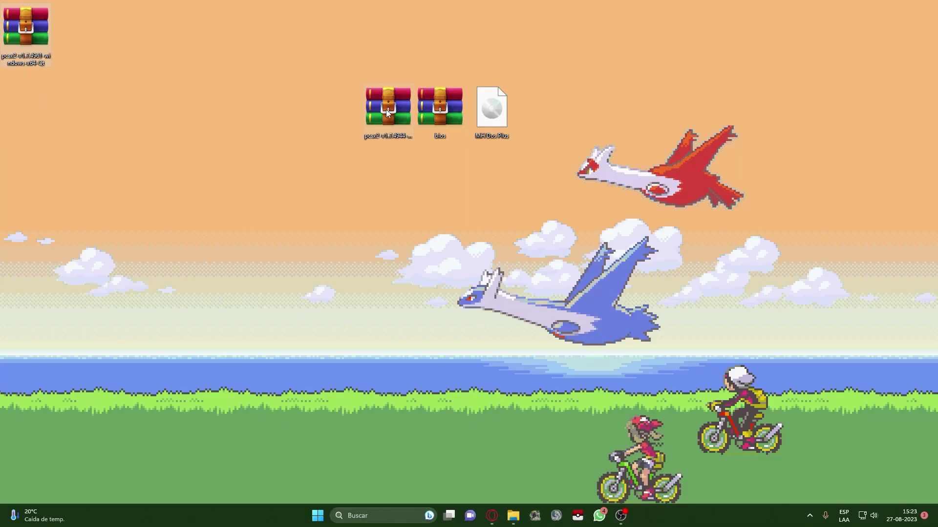
left_click_drag(44, 22, 388, 114)
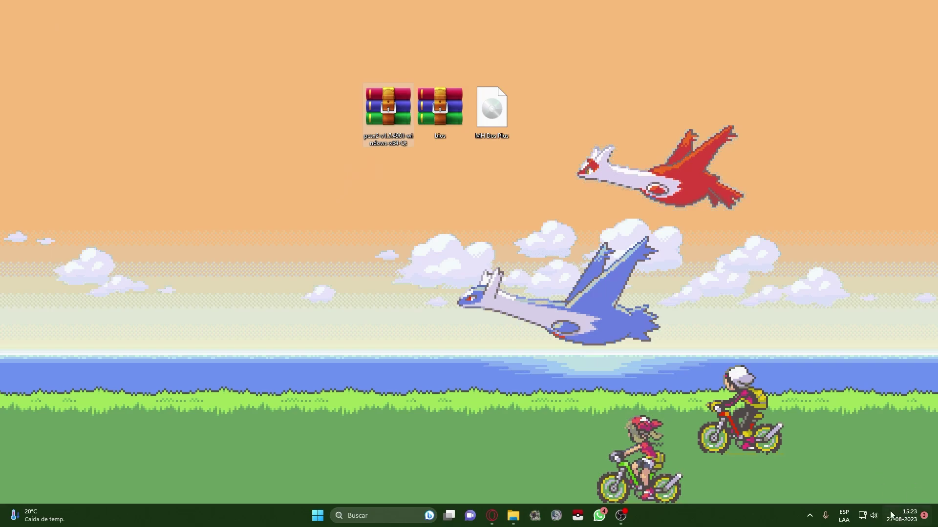
- View the contents of the downloaded PCSX2 archive in WinRAR and close it without extracting anything
double_click(377, 119)
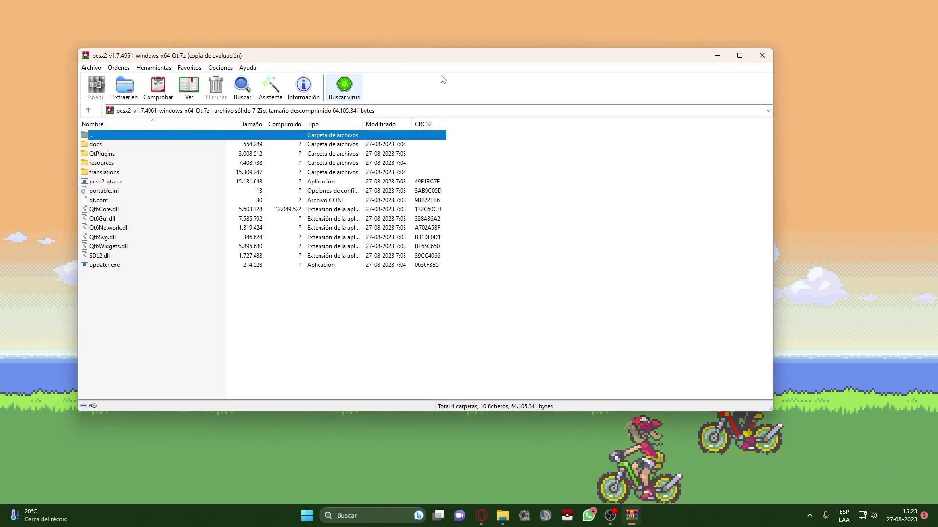
left_click_drag(587, 63, 664, 74)
mouse_move(427, 71)
left_mouse_down()
mouse_move(375, 183)
mouse_move(413, 168)
mouse_move(413, 63)
left_mouse_up()
left_click_drag(148, 321, 153, 155)
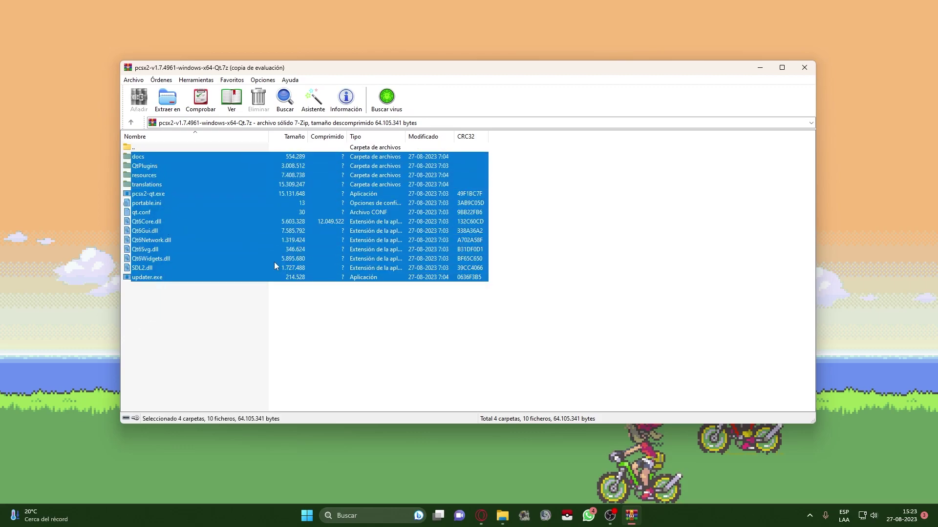
left_click(803, 68)
- Extract the PCSX2 archive into its own folder, pcsx2-v1.7.4961-windows-x64-Qt, and place that folder below the archive on the desktop
right_click(377, 119)
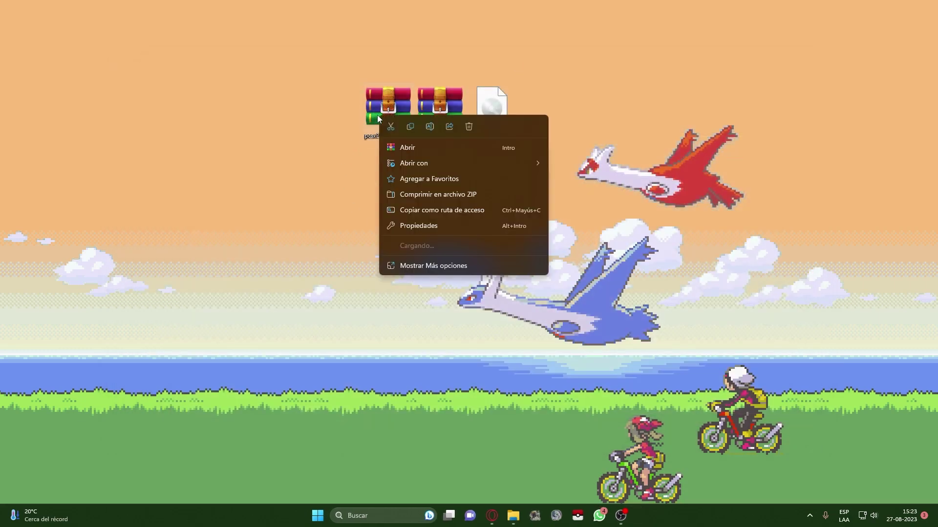
mouse_move(426, 245)
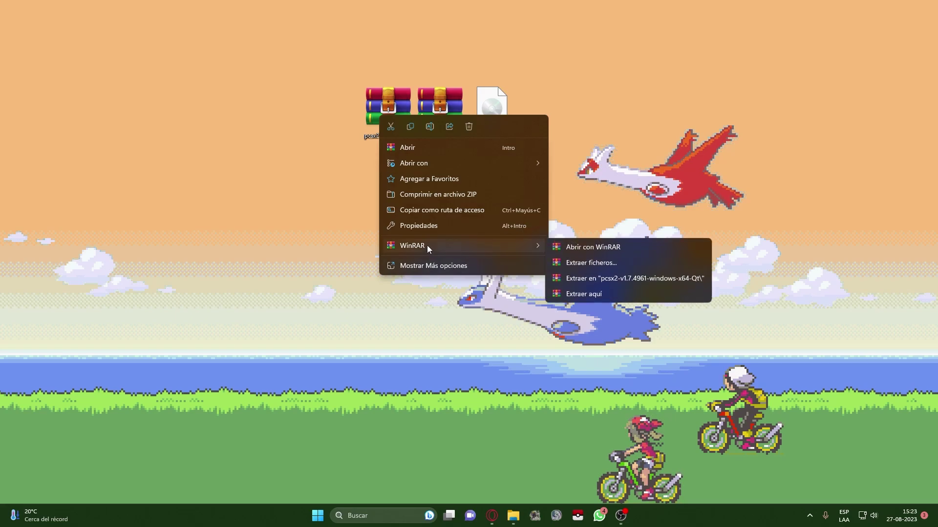
left_click(593, 279)
left_click_drag(27, 45, 377, 195)
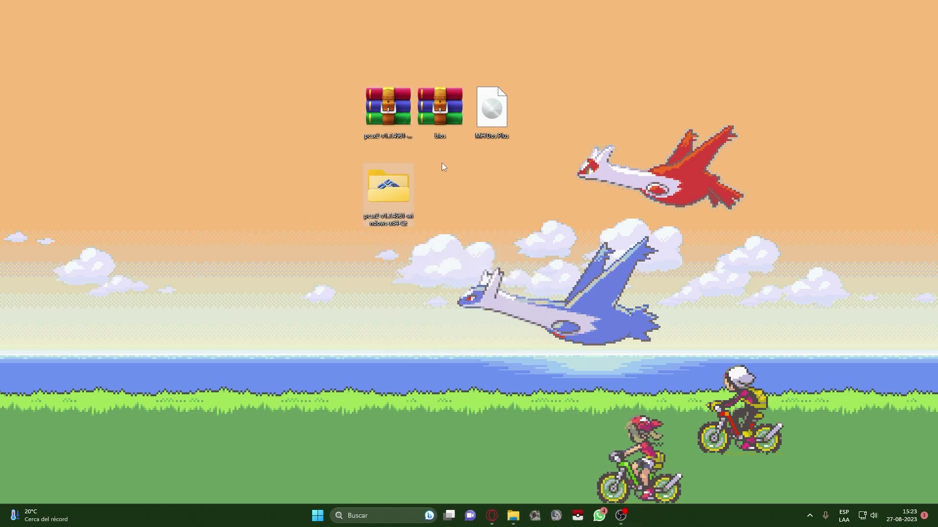
- Launch pcsx2-qt from the extracted folder, minimize the folder window and reposition the setup wizard over the desktop
double_click(385, 196)
key("super+Up")
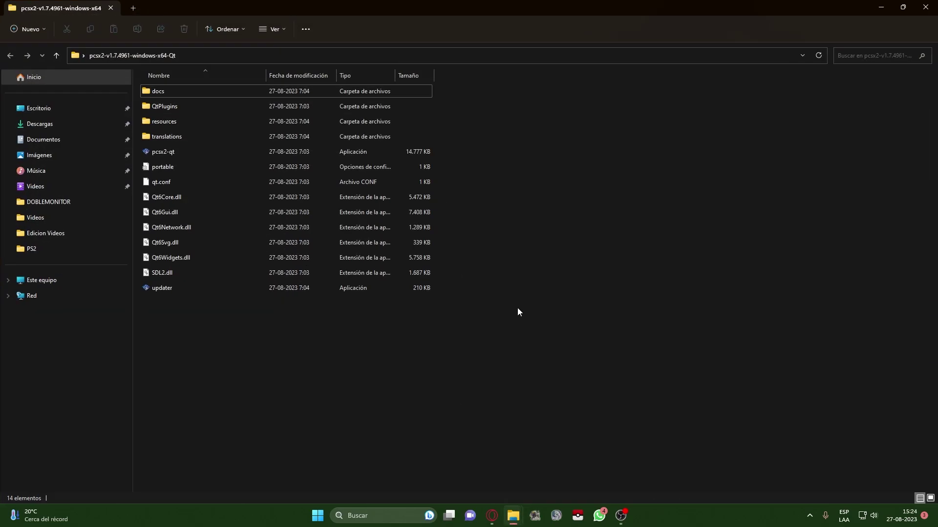
left_click(161, 152)
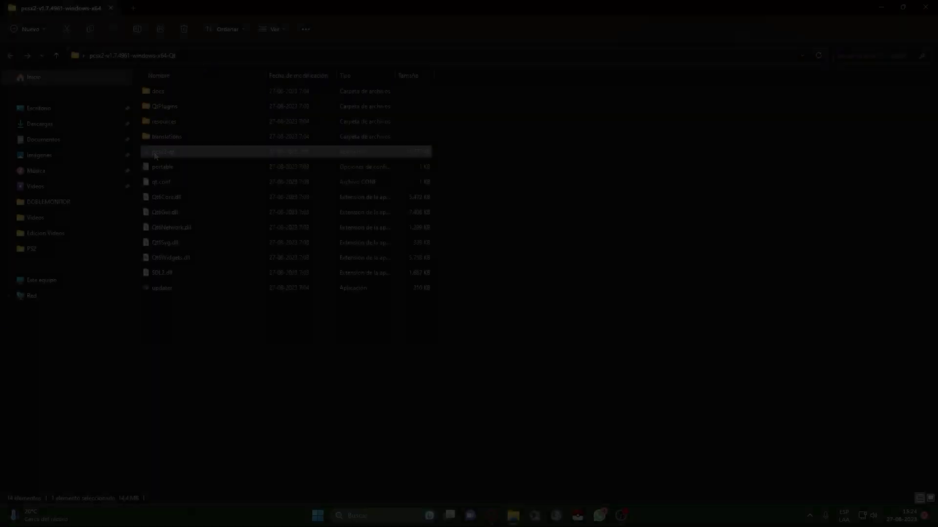
double_click(155, 153)
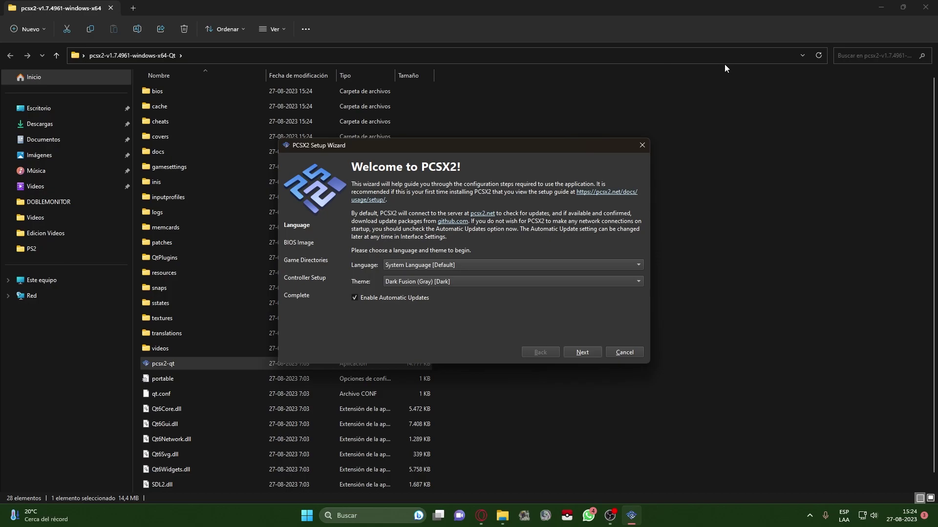
left_click(881, 8)
left_click_drag(427, 144, 413, 57)
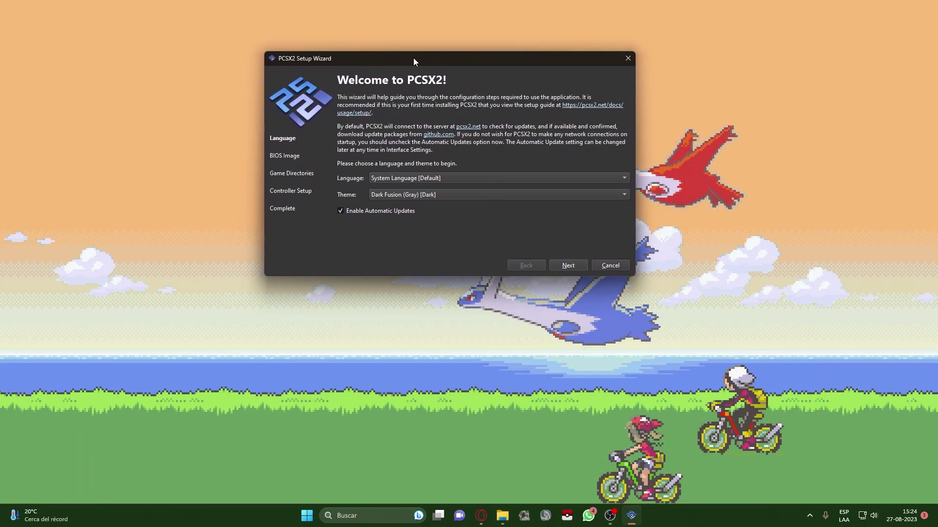
- Set the wizard's language to Español (Hispanoamérica) (es-419) and its theme to Fusion [Light/Dark], and continue to the BIOS Image page
left_click(418, 177)
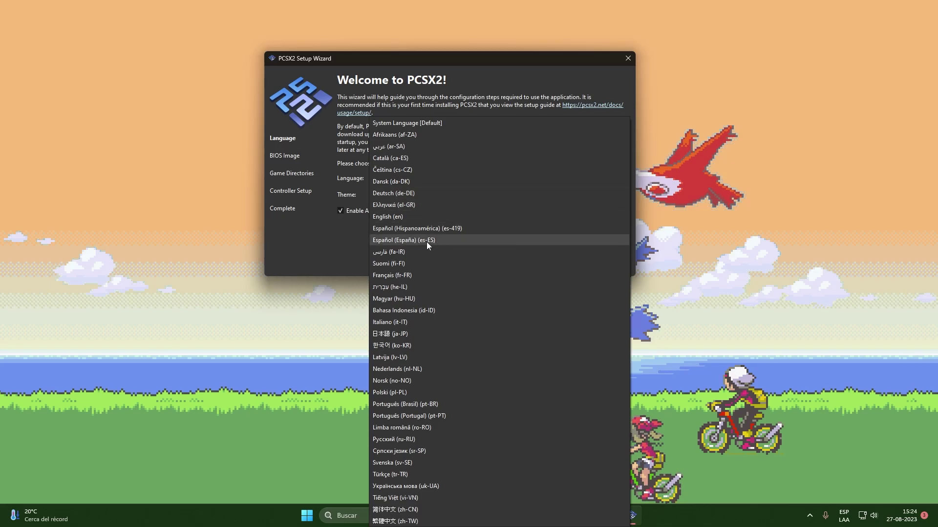
left_click(415, 229)
left_click(385, 195)
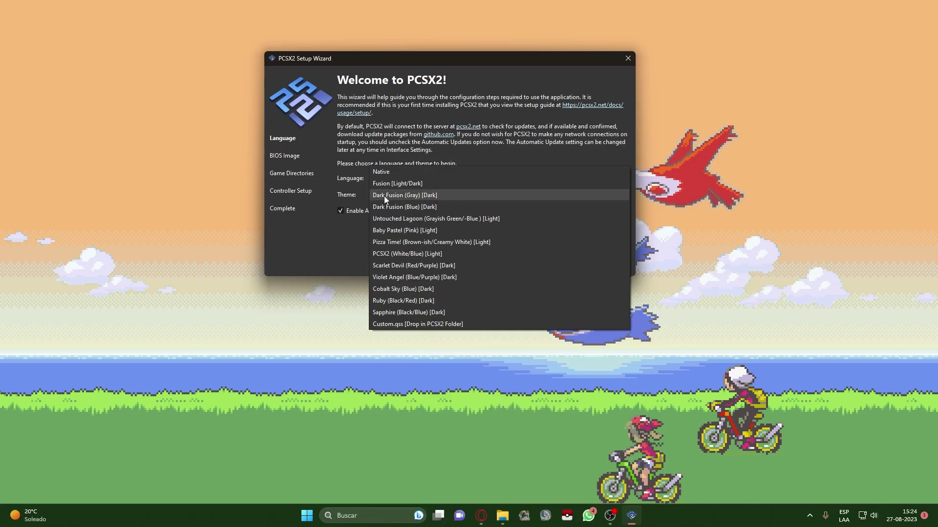
left_click(383, 175)
left_click(388, 194)
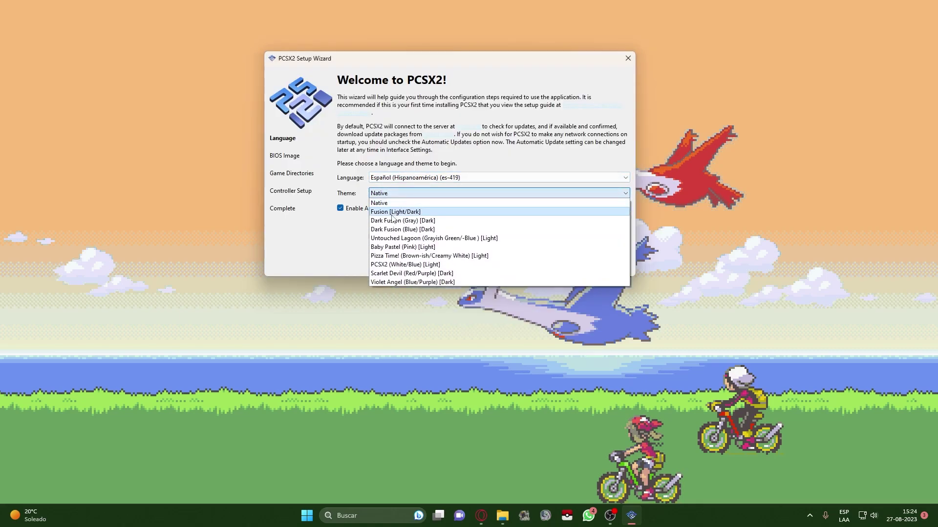
left_click(390, 213)
left_click(388, 193)
left_click(335, 213)
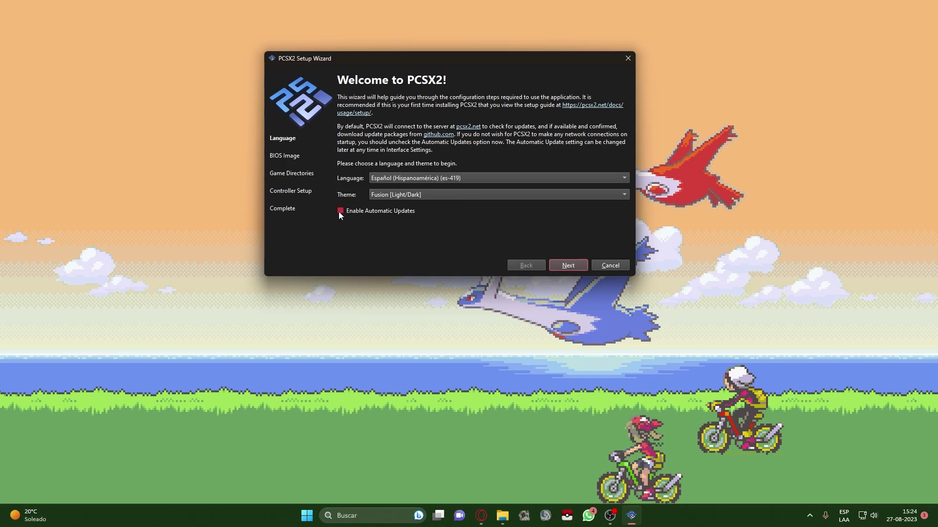
left_click(565, 266)
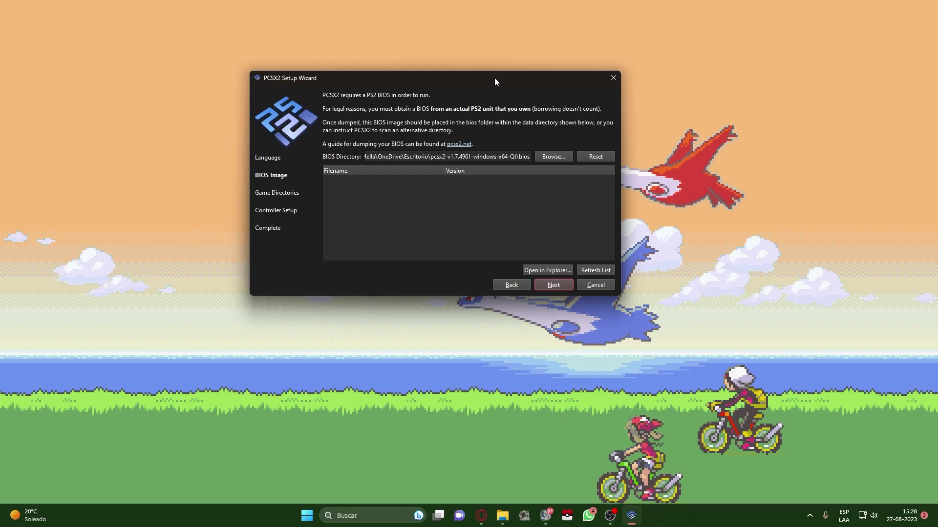
- Switch to Discord to look over the server's channels, and return to the PCSX2 setup wizard
left_click_drag(494, 76, 472, 72)
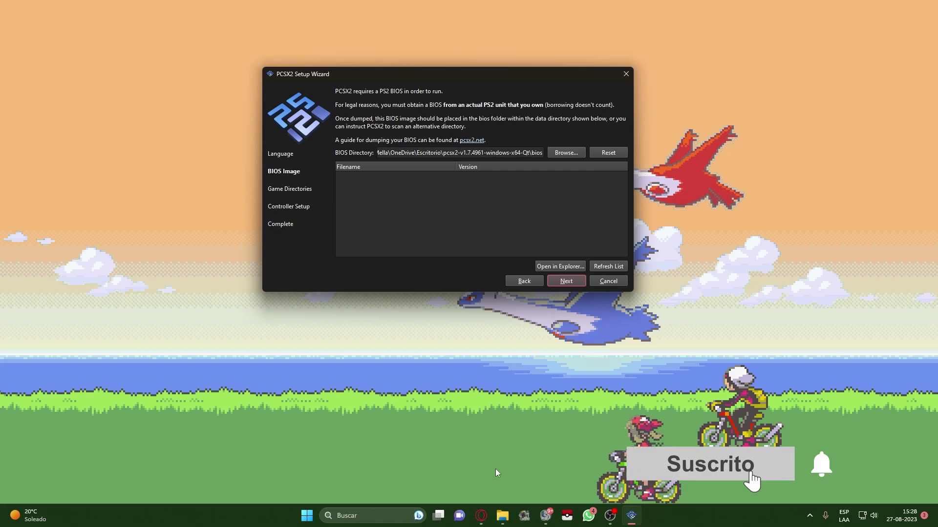
mouse_move(545, 515)
left_click(548, 429)
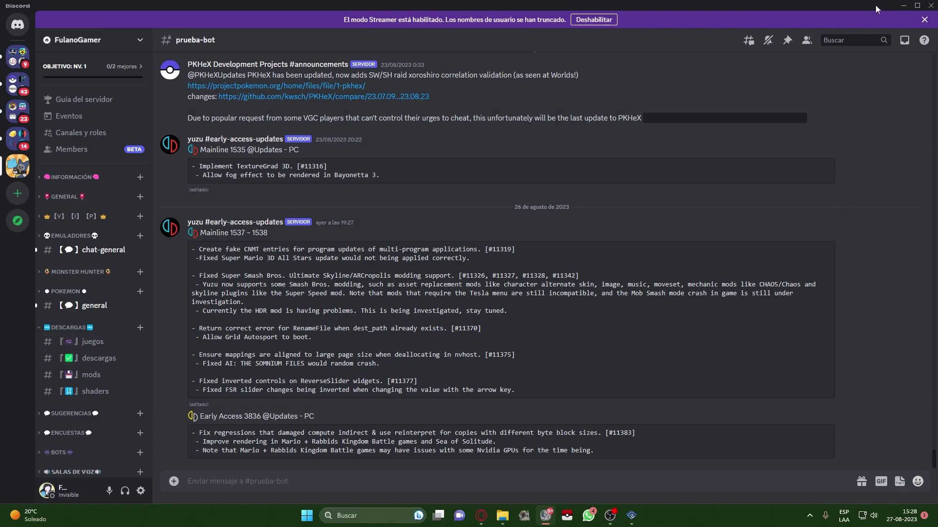
left_click(903, 6)
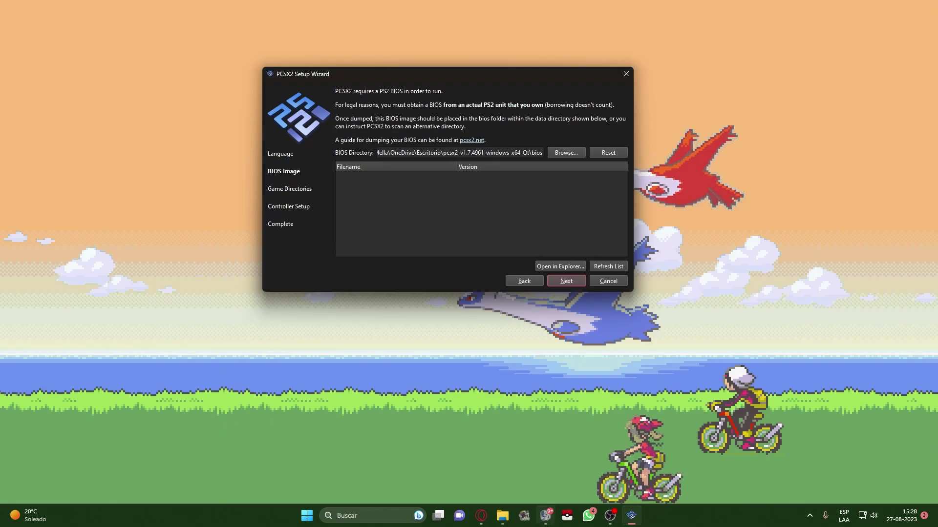
left_click(547, 516)
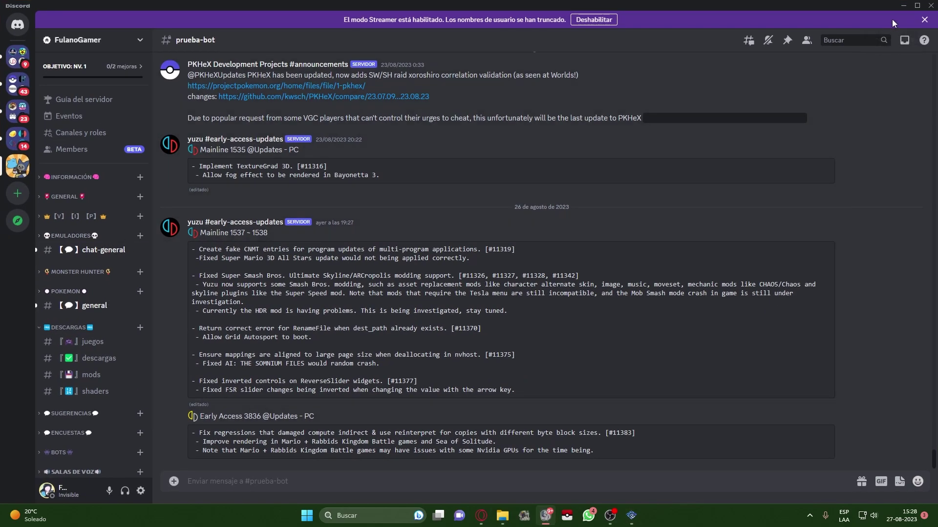
left_click(903, 7)
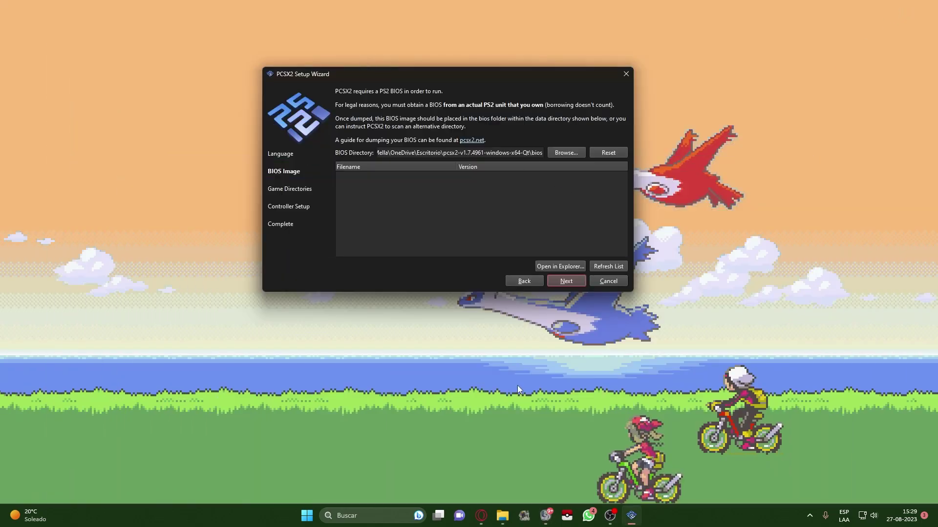
left_click(547, 516)
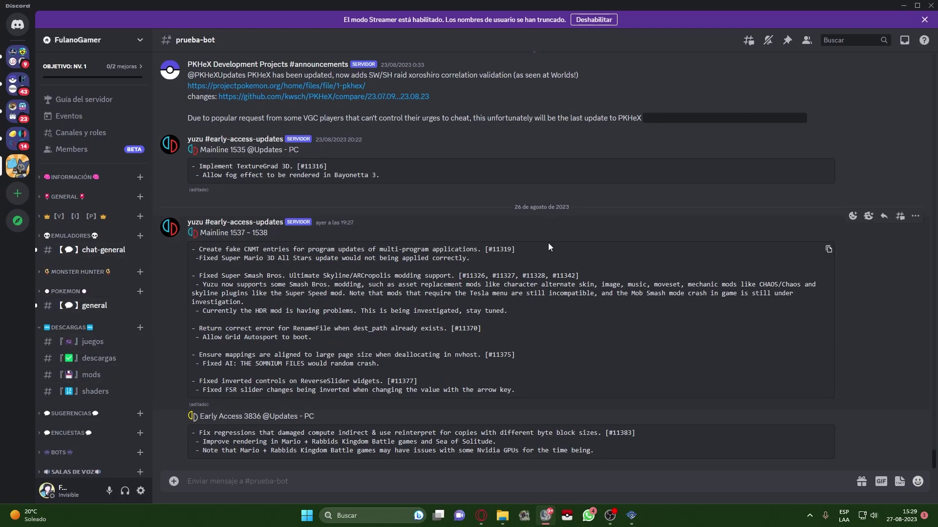
left_click(903, 8)
- Move the wizard clear of the desktop files and extract the bios folder from the bios archive onto the desktop
mouse_move(456, 75)
left_mouse_down()
mouse_move(450, 233)
mouse_move(446, 88)
left_mouse_up()
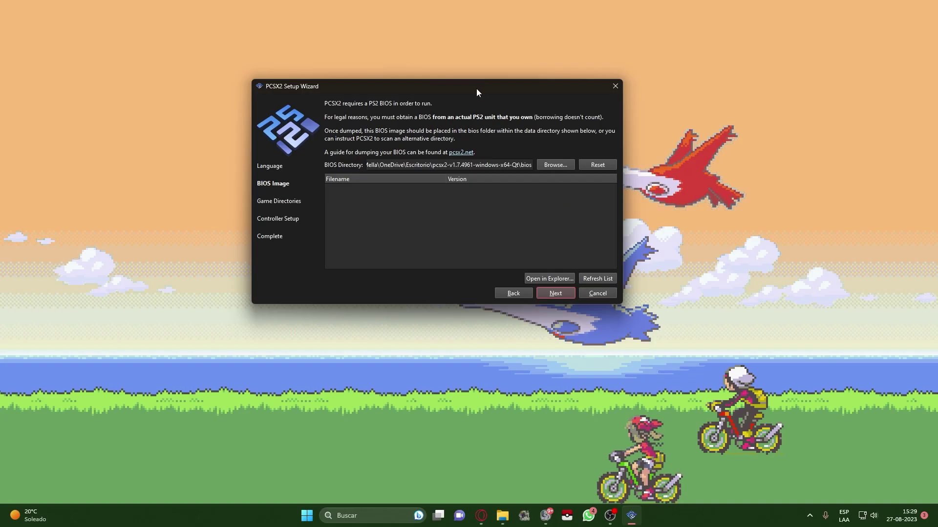
left_click_drag(476, 89, 459, 156)
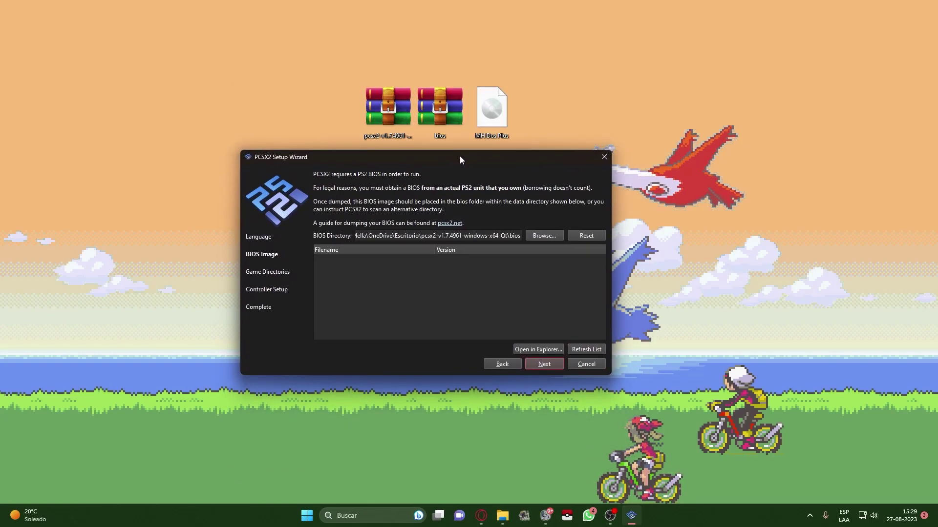
double_click(435, 93)
left_click_drag(138, 157, 76, 146)
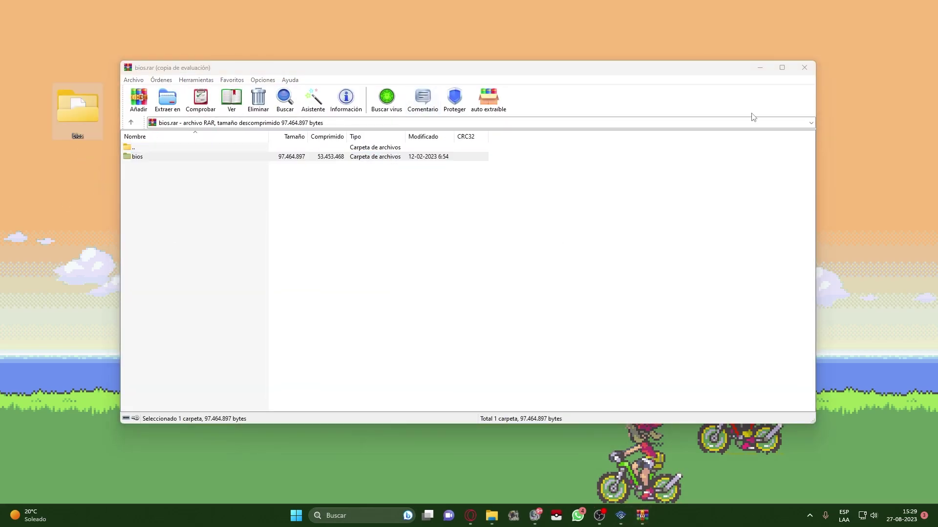
- Close the bios archive window and move the extracted bios folder above the archives on the desktop
left_click(804, 67)
left_click_drag(83, 113, 637, 123)
left_click_drag(555, 112, 457, 29)
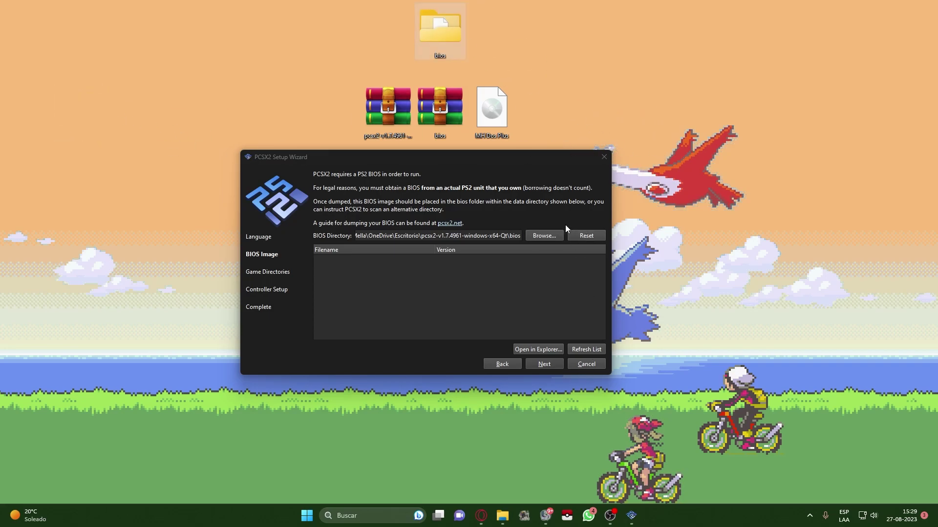
- Set the wizard's BIOS directory to the bios folder on the desktop (Escritorio)
left_click(541, 235)
scroll(272, 271, "up", 3)
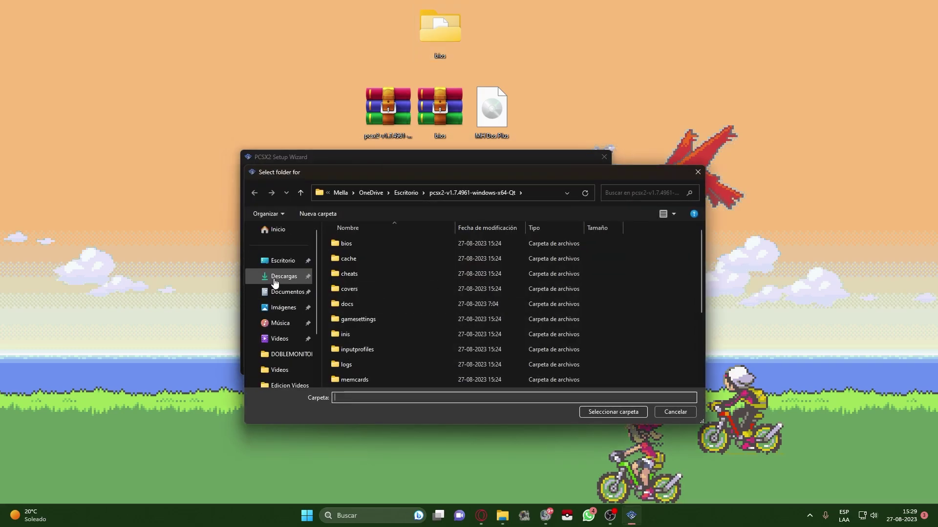
left_click(283, 260)
double_click(347, 245)
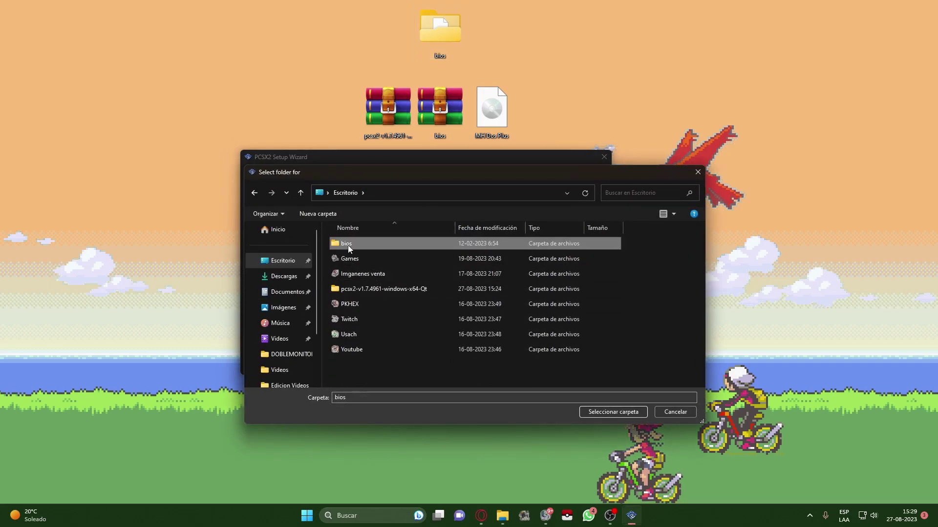
left_click(595, 414)
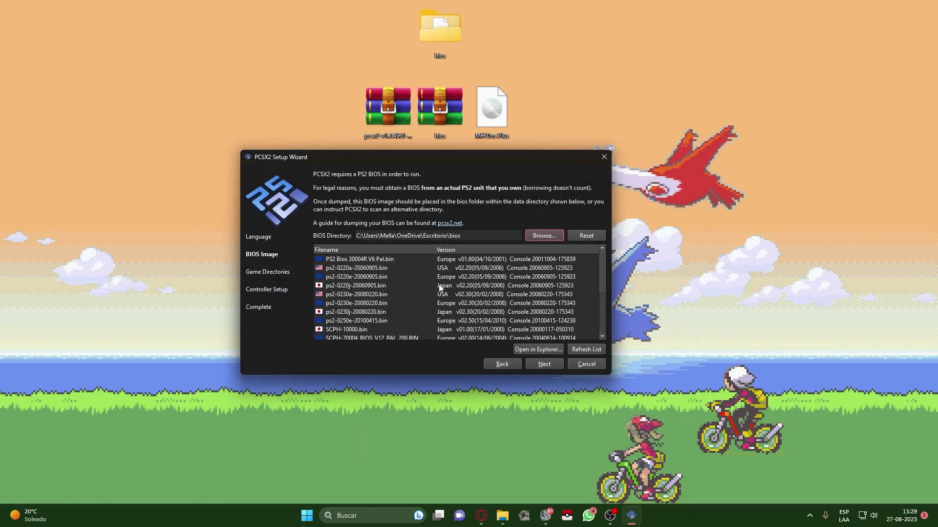
- Choose the European BIOS ps2-0250e-20100415.bin from the list and continue to the Game Directories page
scroll(430, 298, "up", 3)
scroll(442, 302, "down", 1)
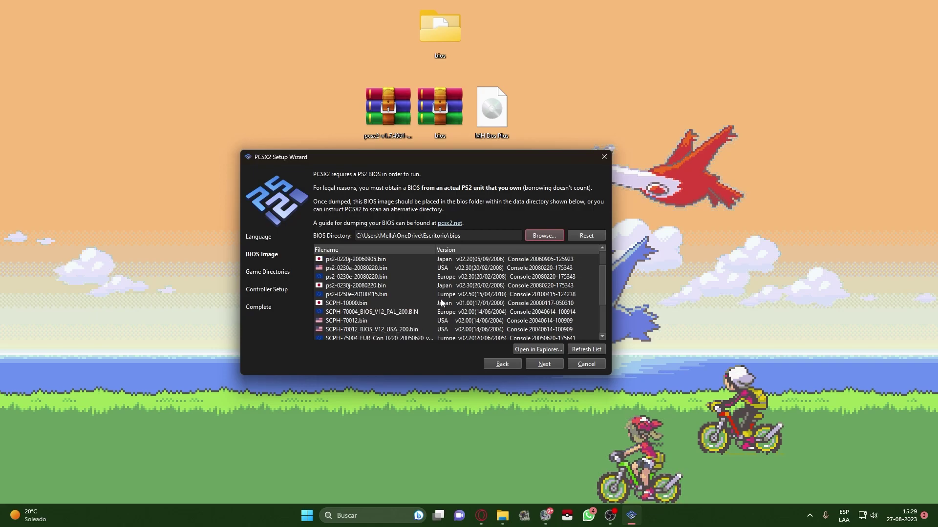
left_click(368, 294)
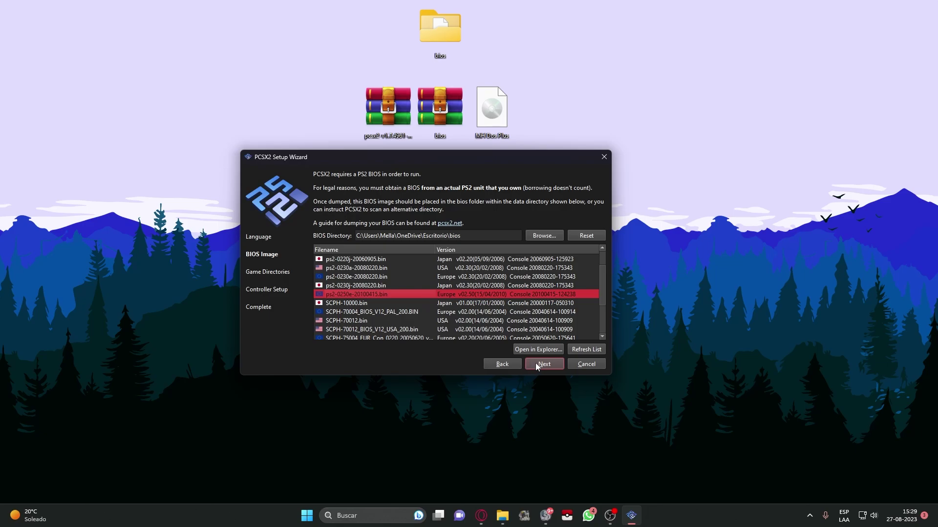
left_click(538, 362)
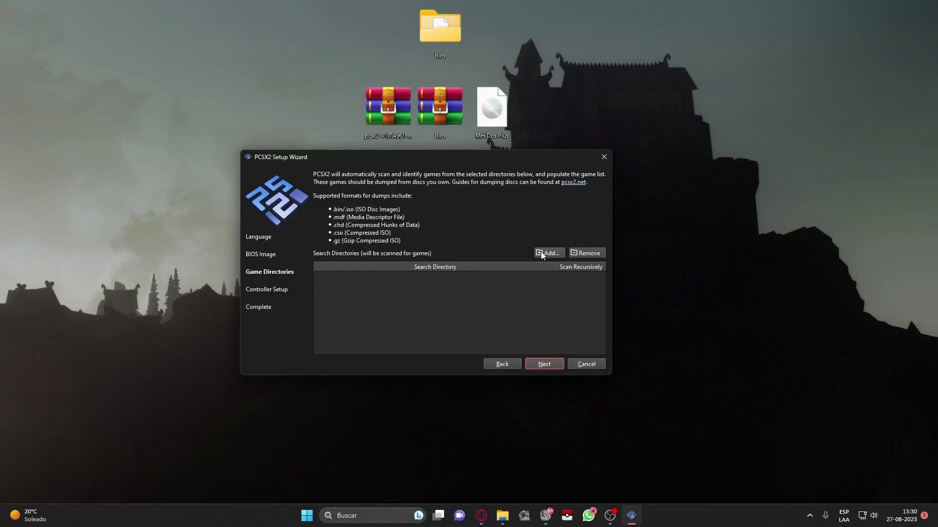
- Add the desktop (Escritorio) as a recursively scanned game search directory and continue to the Controller Setup page
left_click(548, 253)
scroll(288, 268, "up", 2)
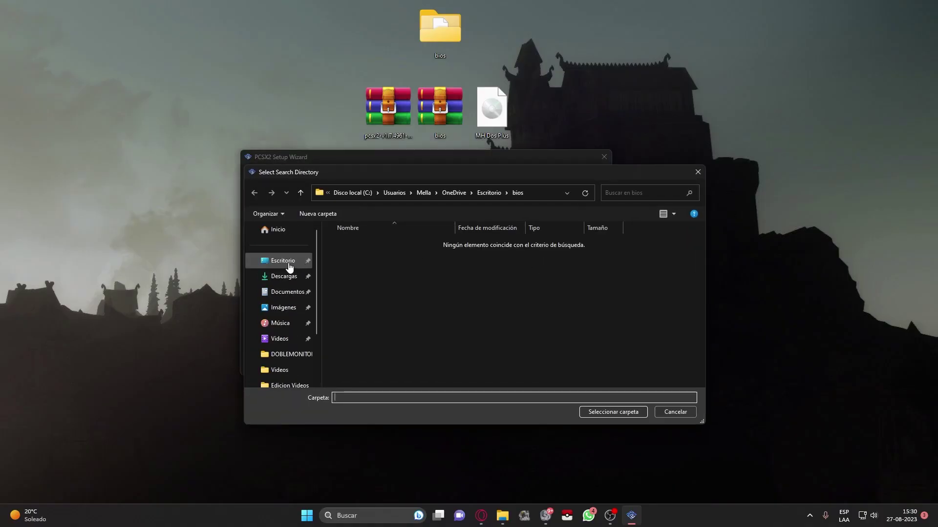
left_click(283, 261)
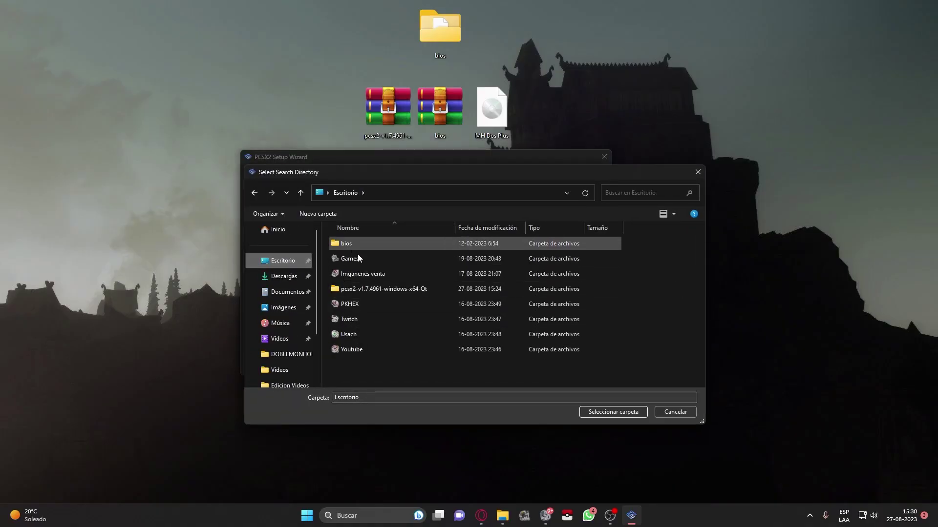
left_click(603, 412)
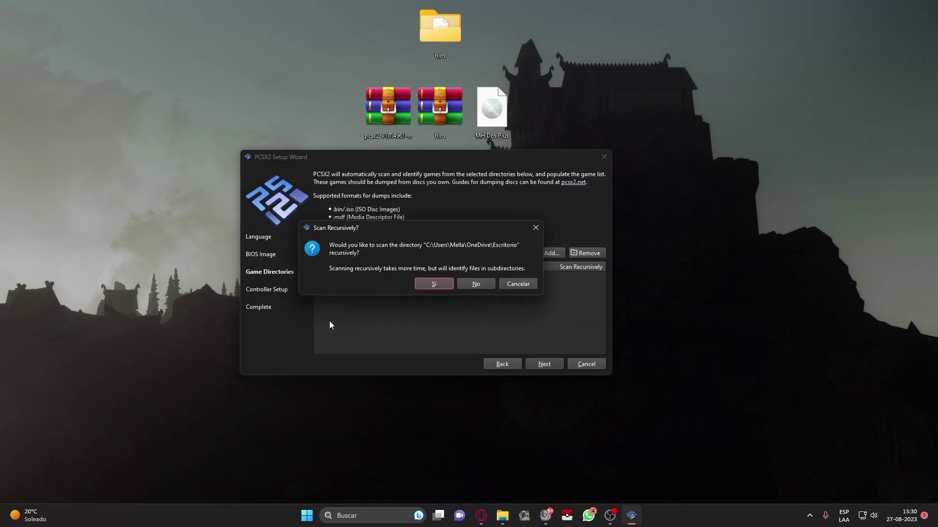
left_click(433, 283)
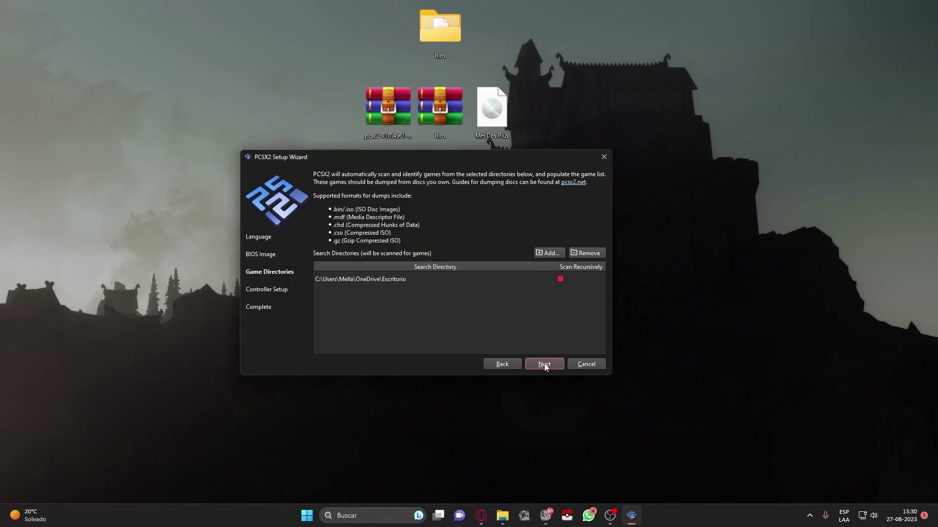
left_click(544, 364)
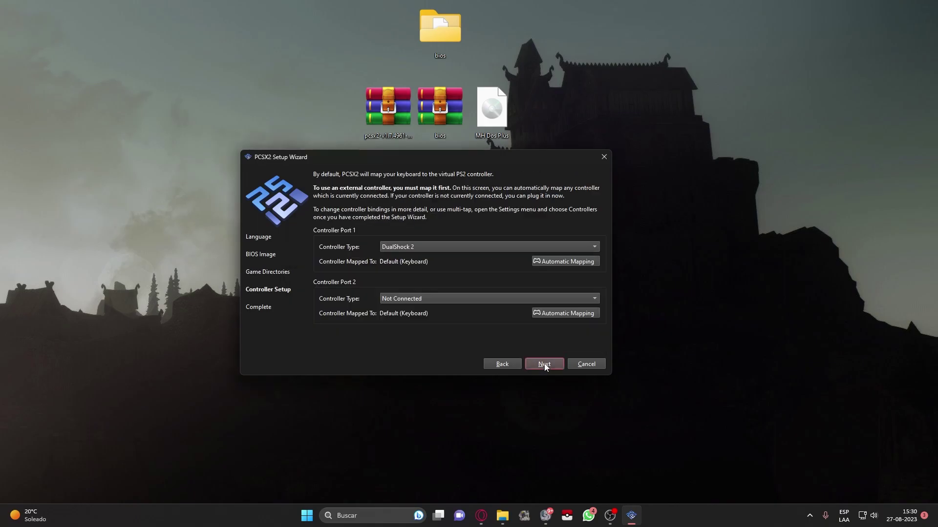
- Keep DualShock 2 as the Controller Port 1 type, finish the setup wizard and maximize the main window
left_click(410, 247)
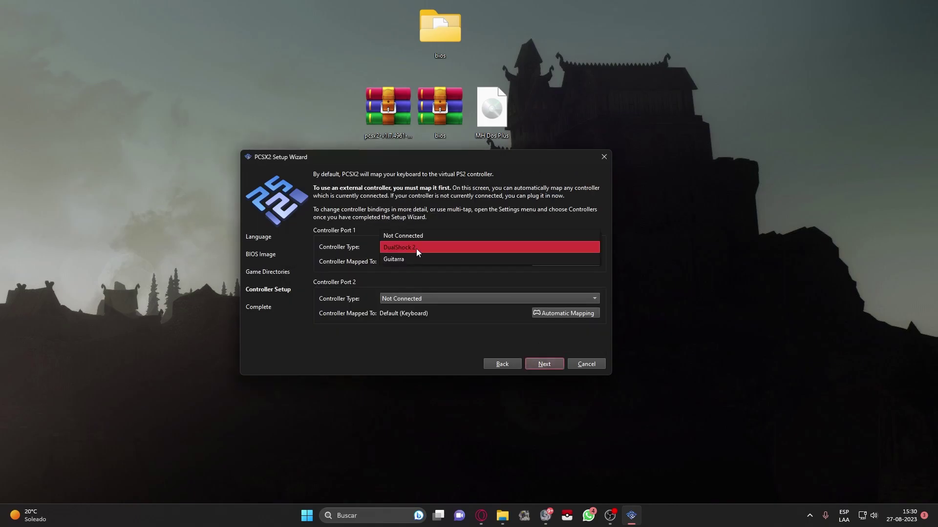
left_click(416, 248)
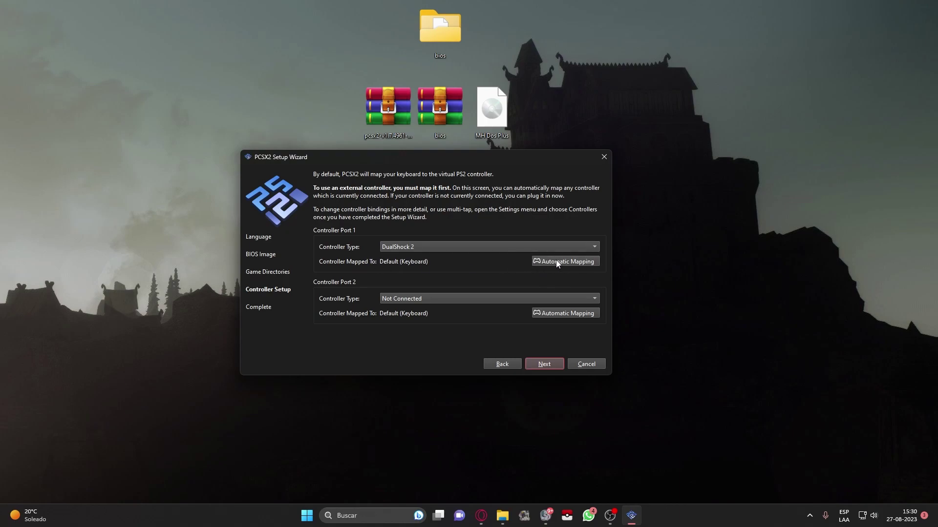
left_click(545, 364)
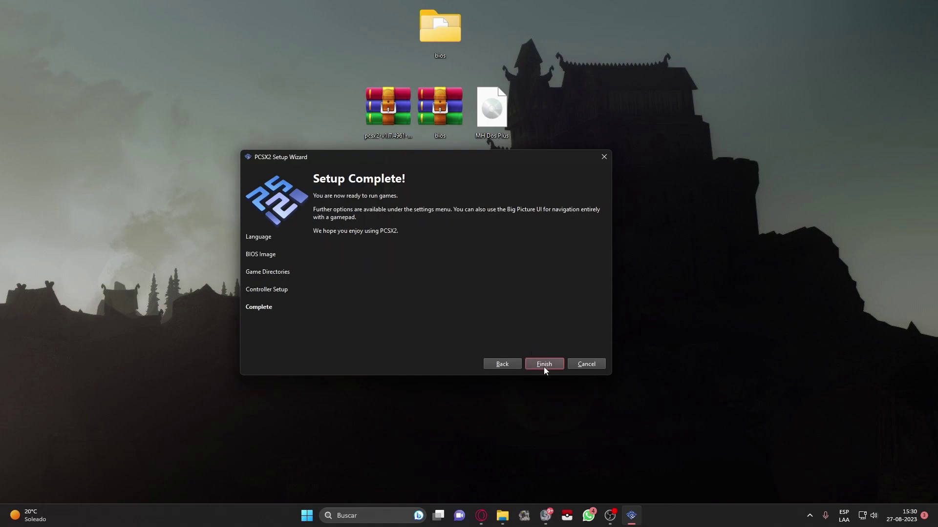
left_click(543, 364)
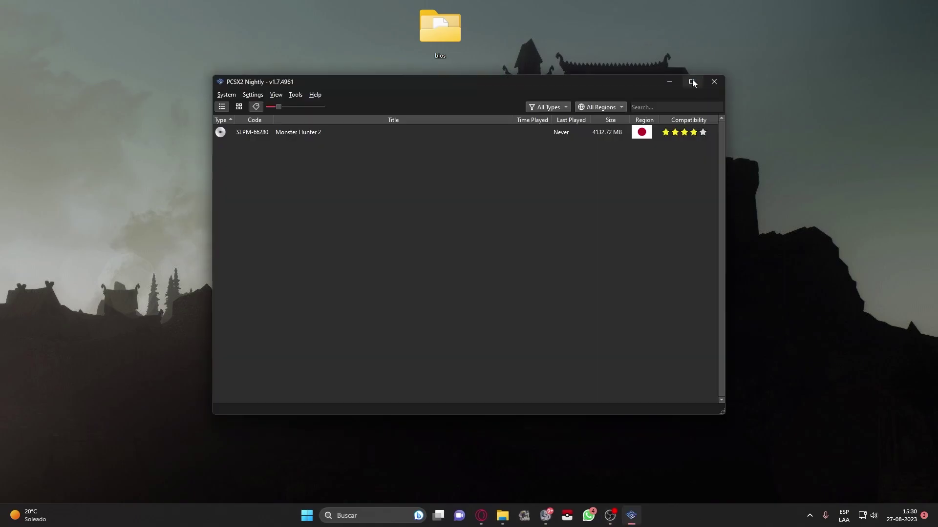
left_click(692, 82)
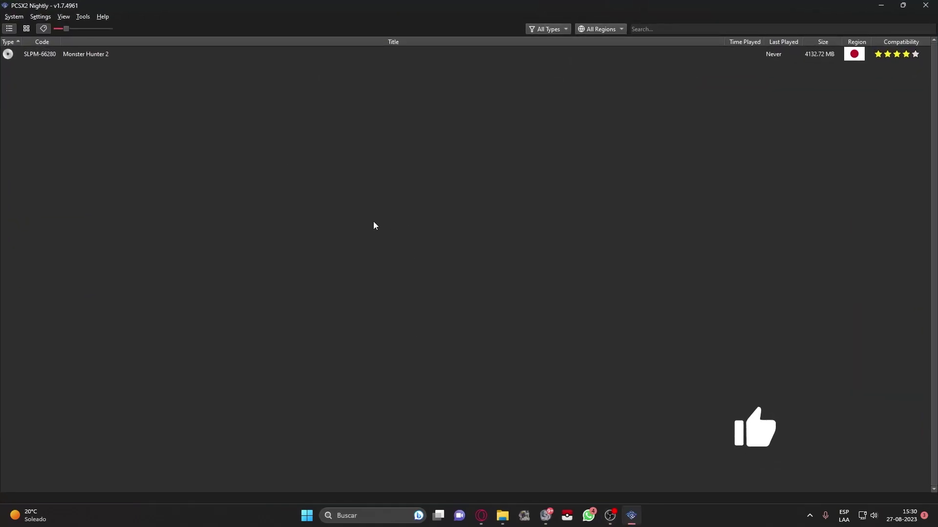
- Launch Monster Hunter 2 from the game list
left_click(105, 54)
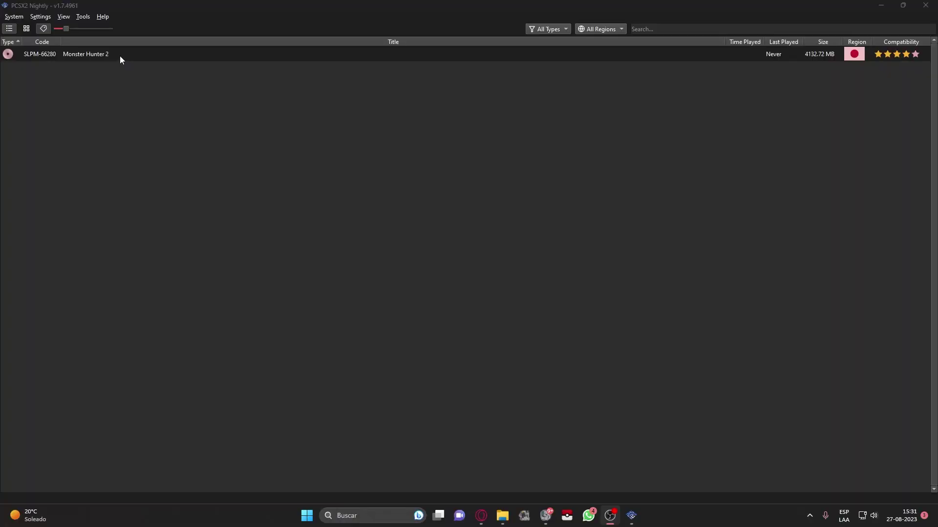
left_click(119, 56)
double_click(119, 56)
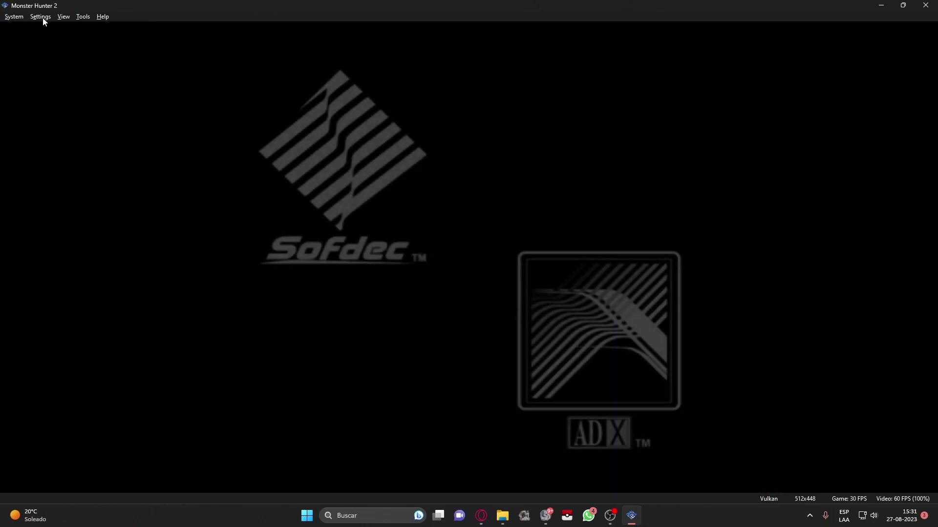
- In the graphics display settings, try the Widescreen (16:9) aspect ratio, set it to Fit to Window / Fullscreen instead, and close the settings
left_click(42, 18)
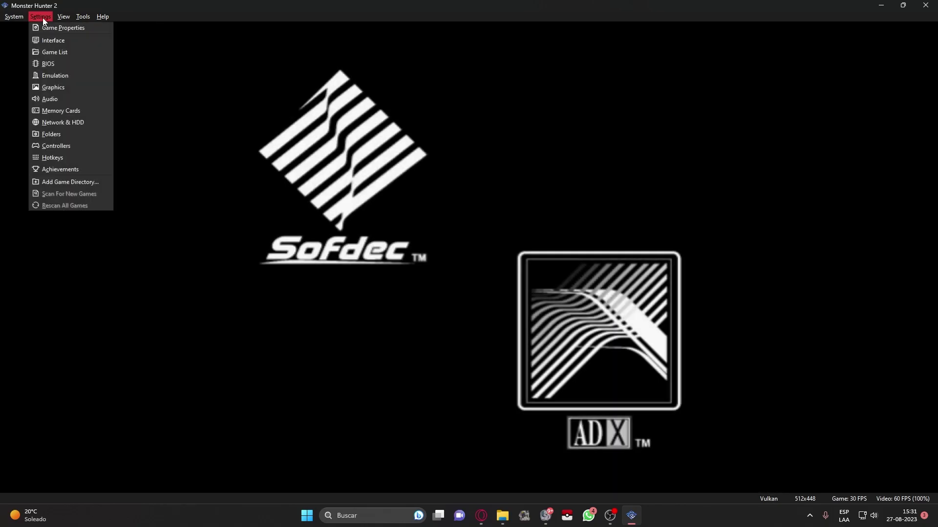
left_click(59, 88)
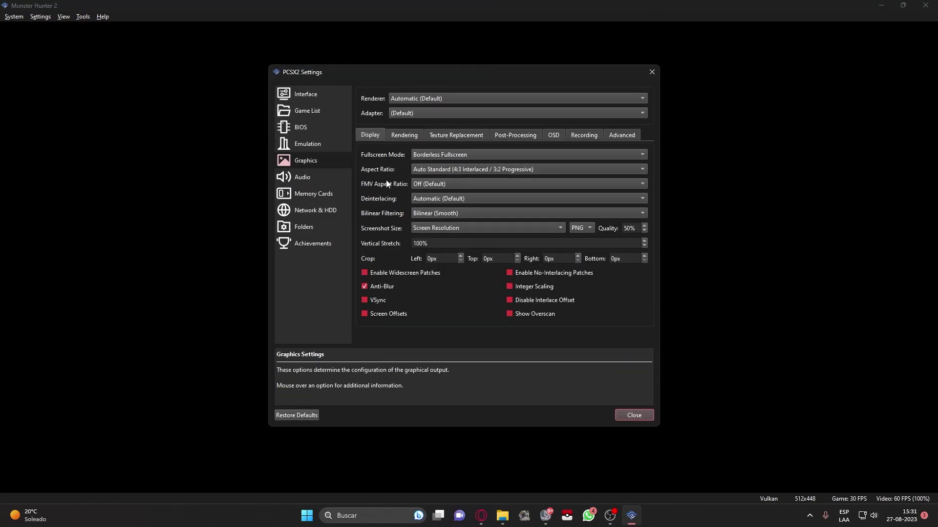
left_click(457, 167)
left_click(447, 192)
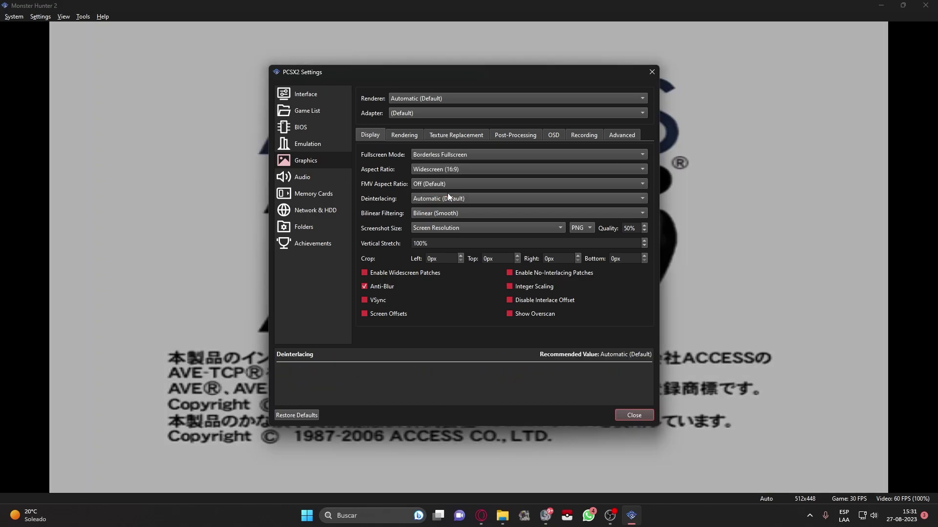
left_click(452, 170)
left_click(452, 142)
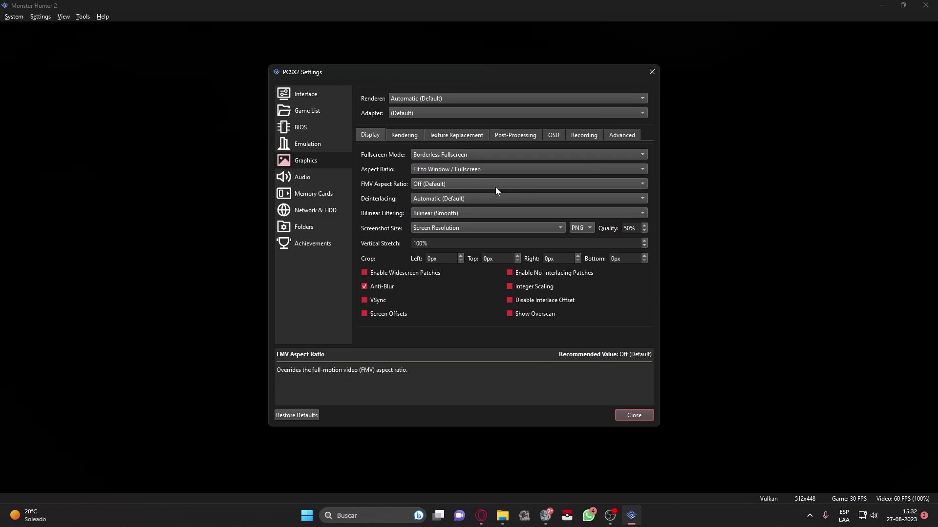
left_click(636, 415)
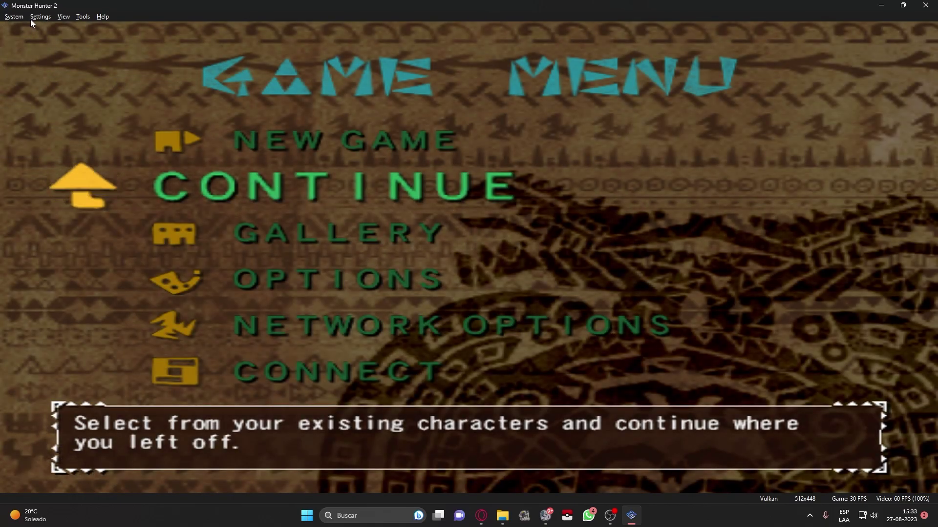
- Set the internal resolution in the graphics rendering settings to 3x Native (~1080p) and close the settings
left_click(41, 17)
left_click(62, 90)
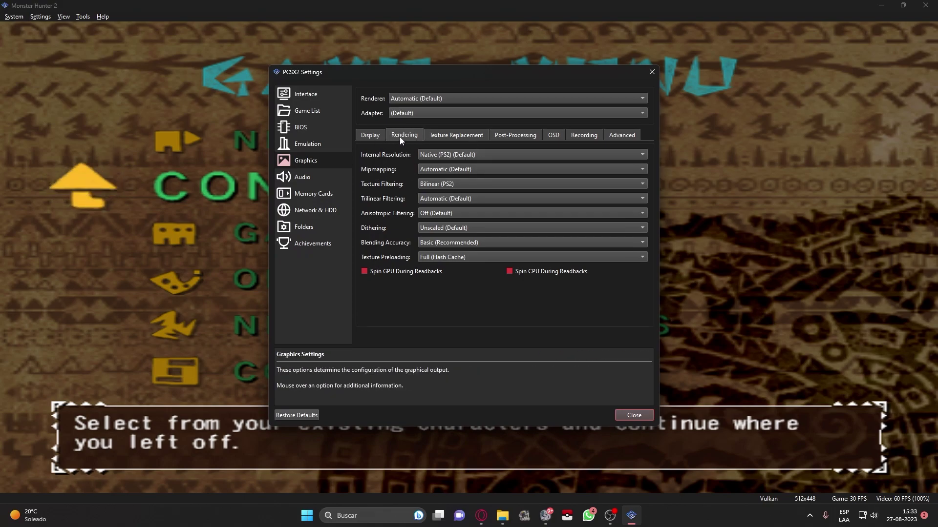
left_click(425, 155)
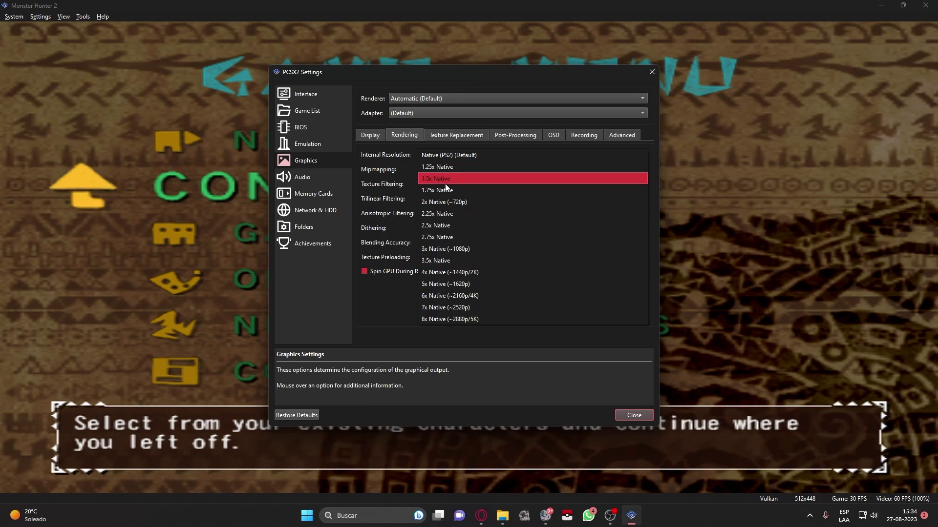
left_click(462, 250)
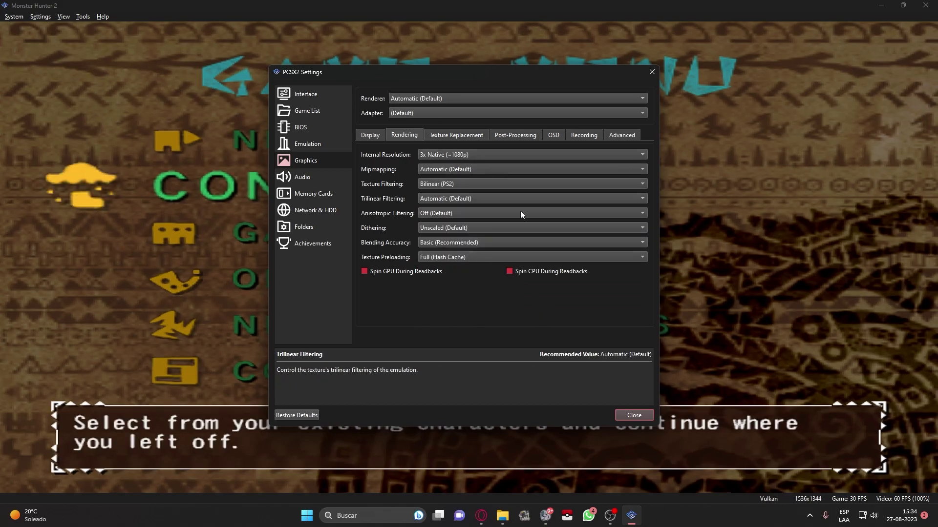
mouse_move(440, 271)
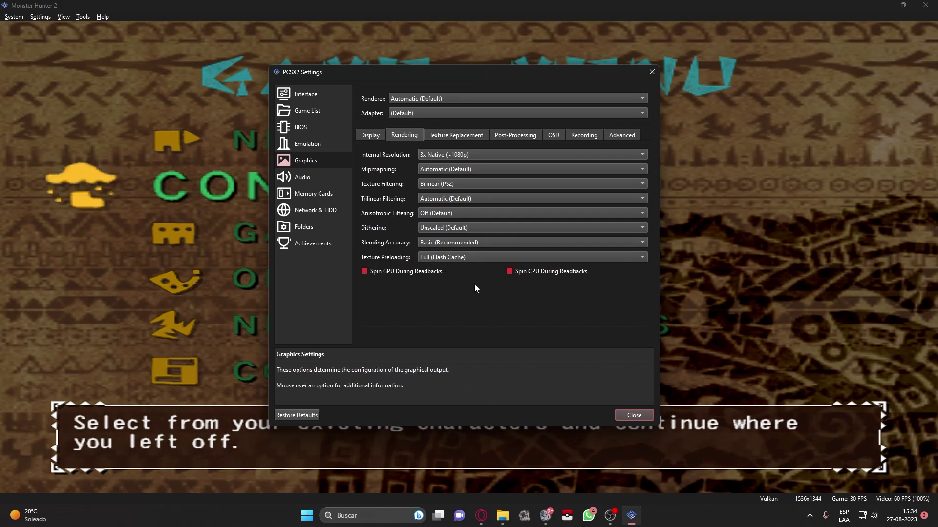
key("Escape")
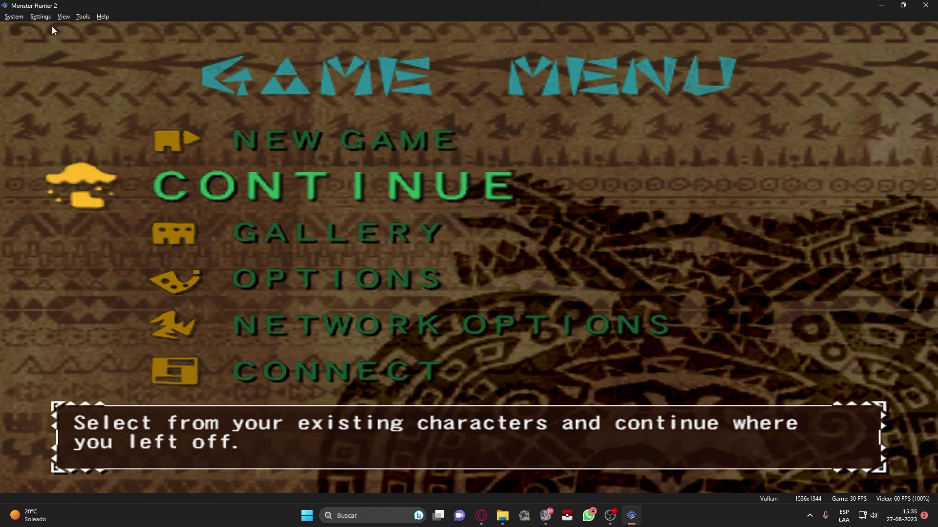
- In the controller settings, keep DualShock 2 on Controller Port 1 and map it automatically to SDL-0 (XInput Controller)
left_click(38, 17)
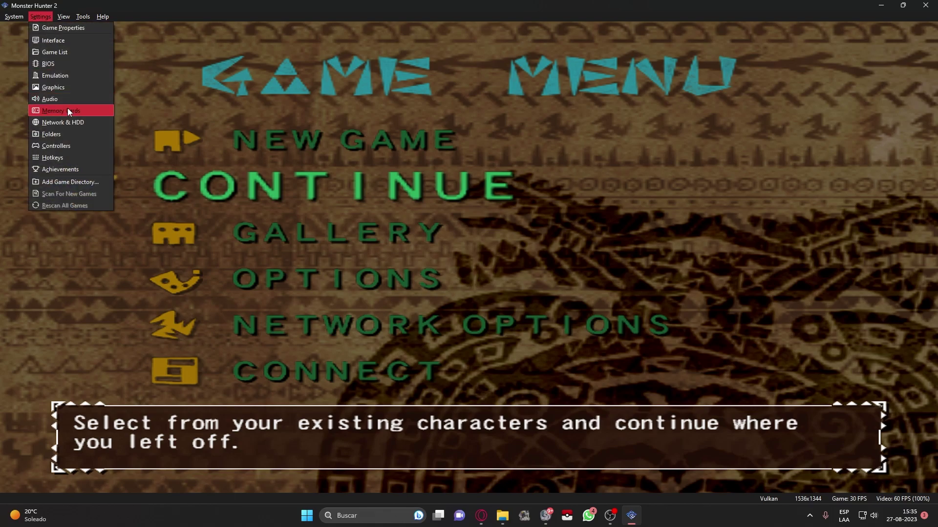
left_click(57, 146)
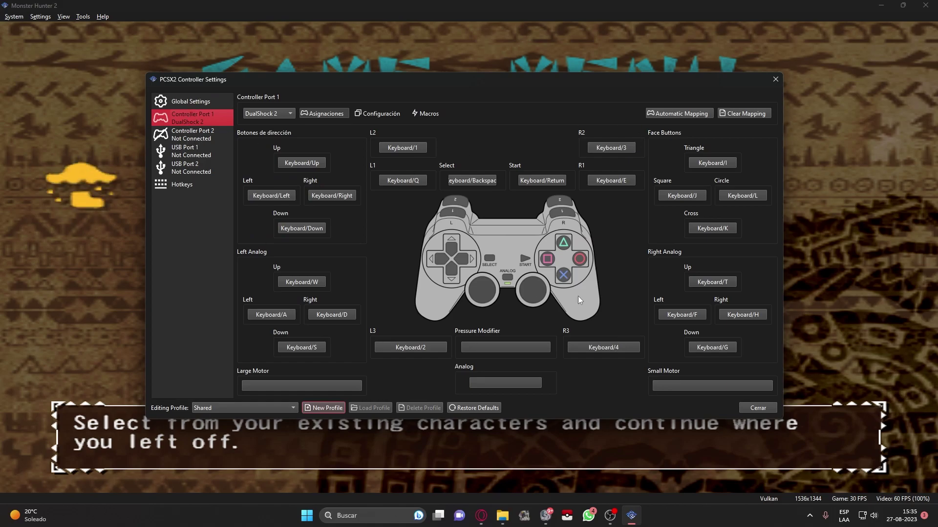
left_click(288, 113)
left_click(288, 113)
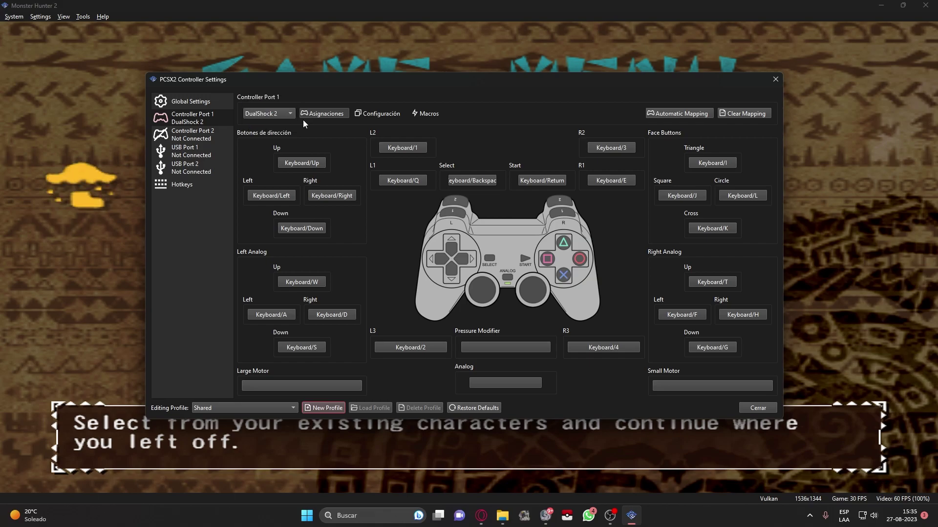
left_click(682, 113)
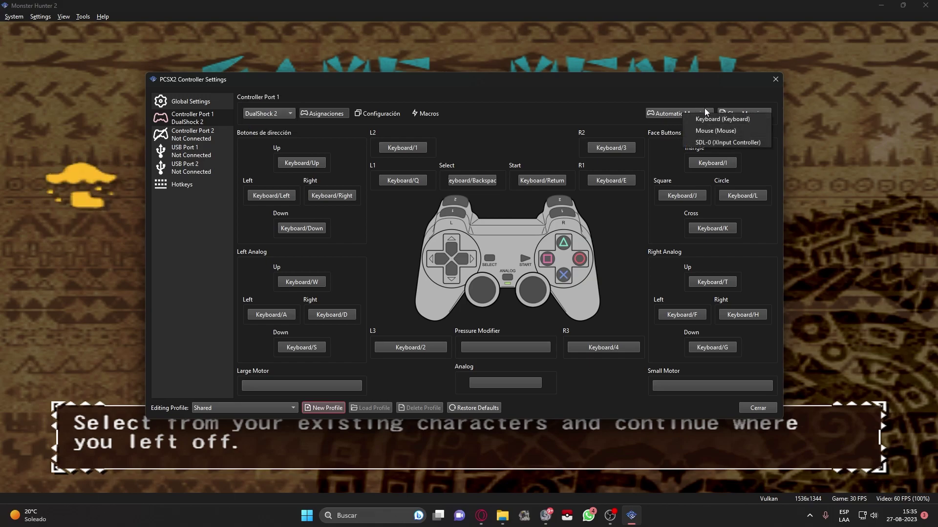
left_click(713, 142)
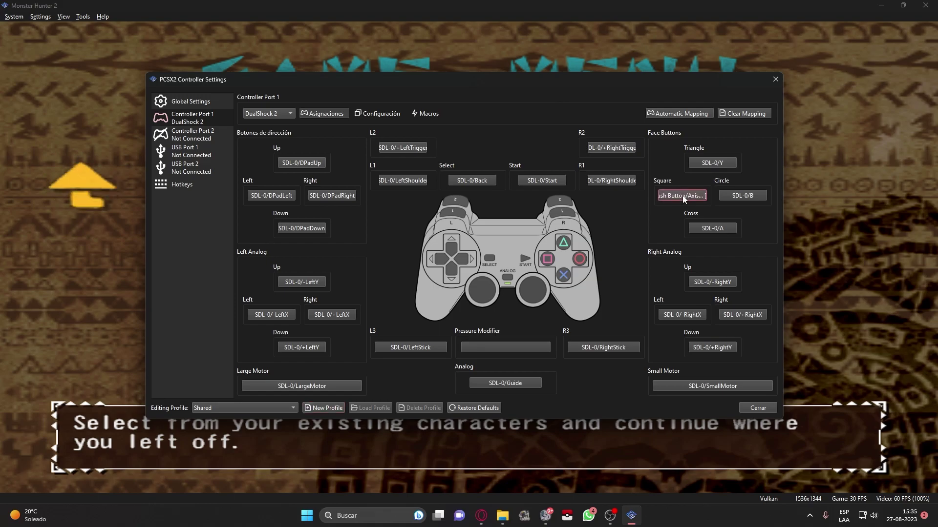
- Try binding the Triangle and Circle buttons manually, remap Controller Port 1 automatically to SDL-0 (XInput Controller), and close the controller settings
left_click(696, 163)
left_click(741, 194)
left_click(680, 115)
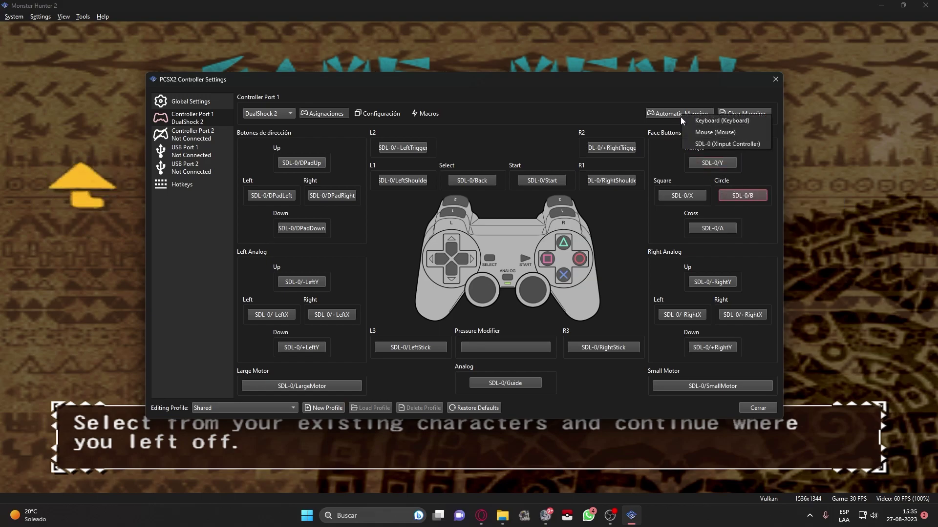
left_click(709, 143)
left_click(760, 410)
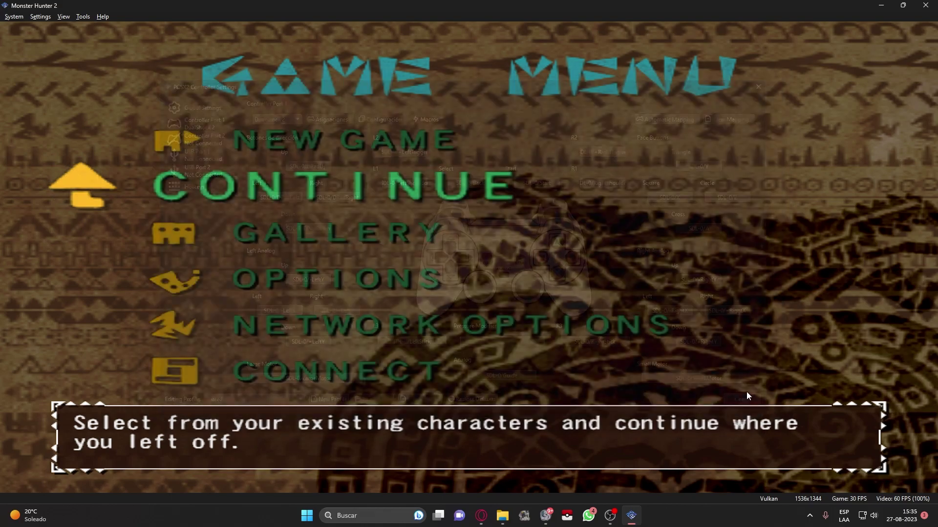
- Test the controller mapping by moving up and down through the game menu entries and walking the character around the village
key("Up")
key("Up")
key("Up")
key("Down")
key("Down")
key("Down")
key("Up")
key("Up")
key("Up")
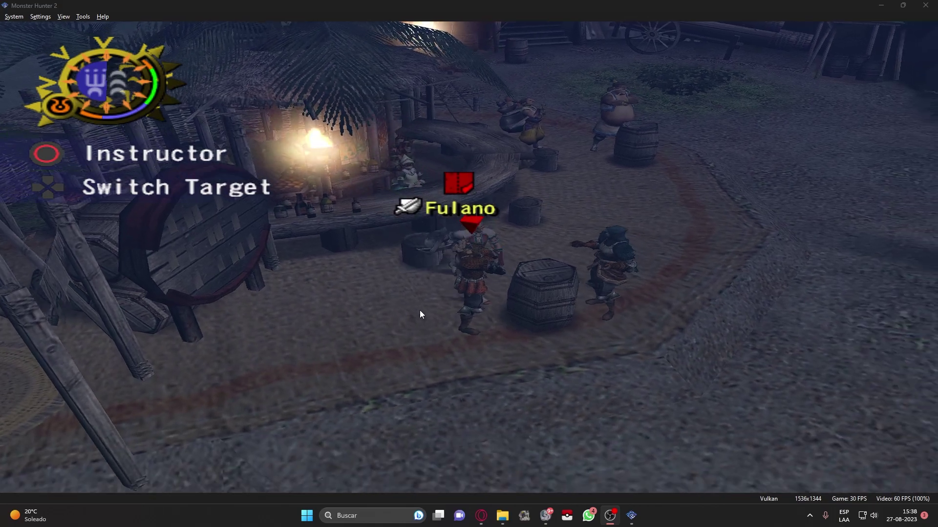
key("a")
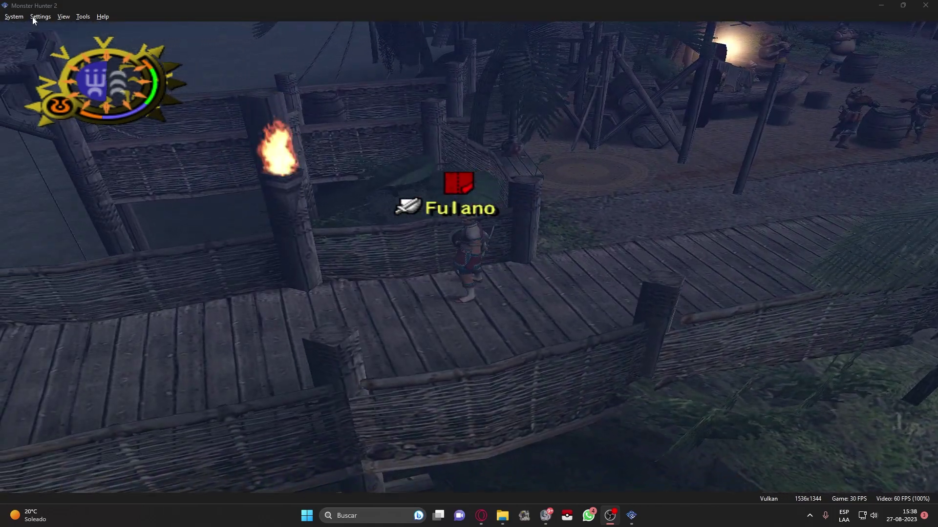
- Review the emulator's audio settings, including synchronization, output module and volume, and close the settings
left_click(40, 16)
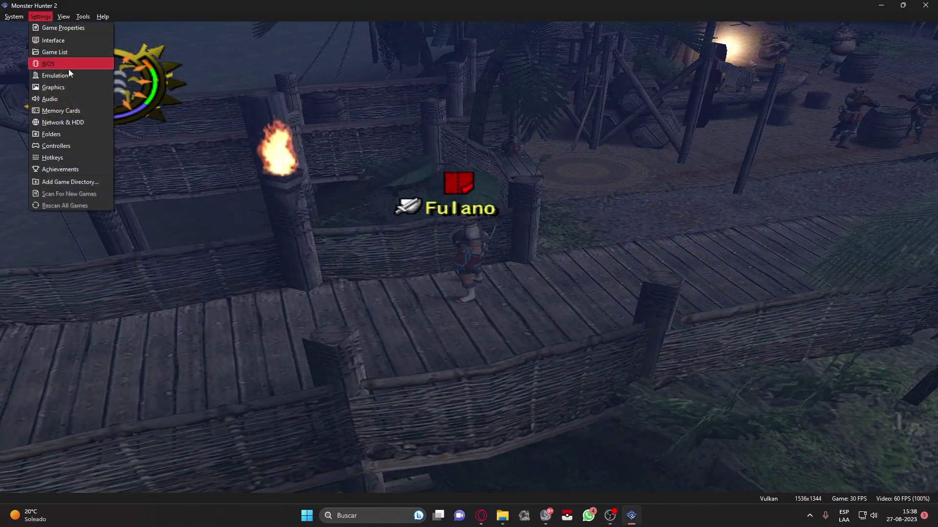
left_click(57, 98)
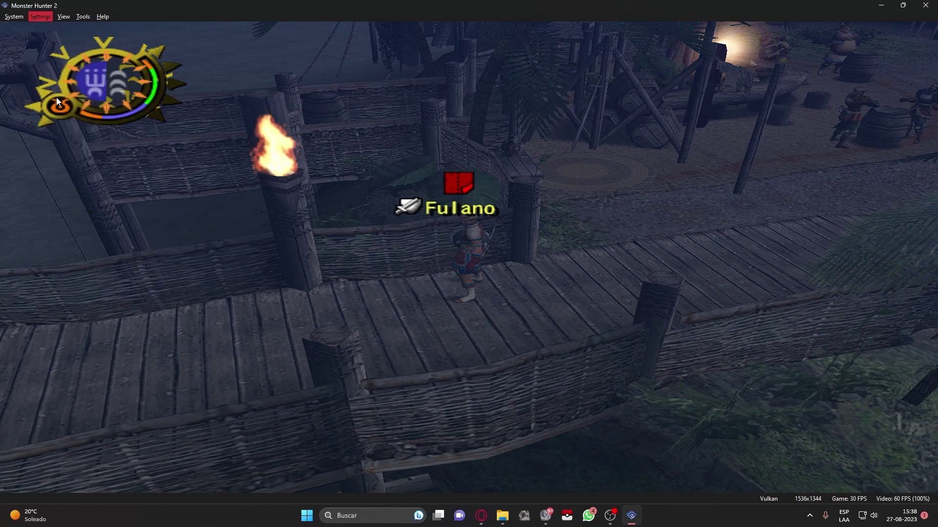
left_click(302, 160)
key("Up")
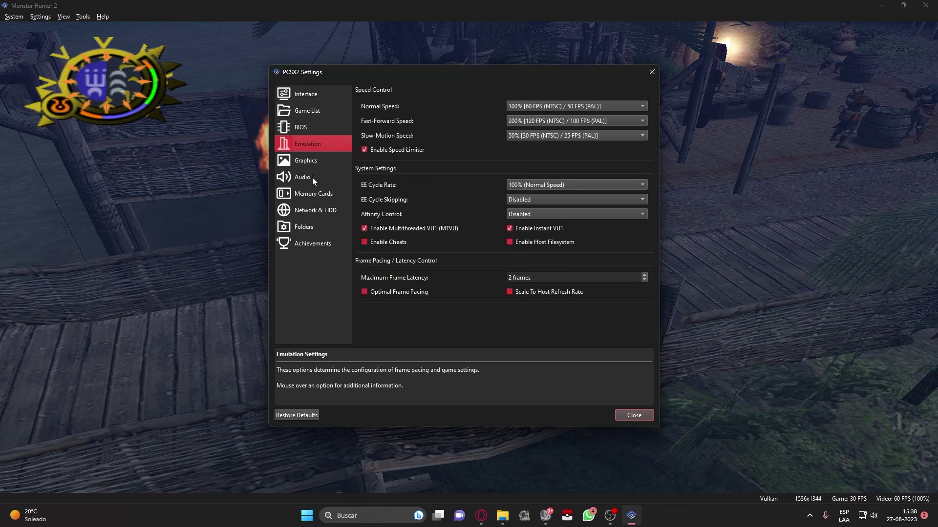
left_click(312, 175)
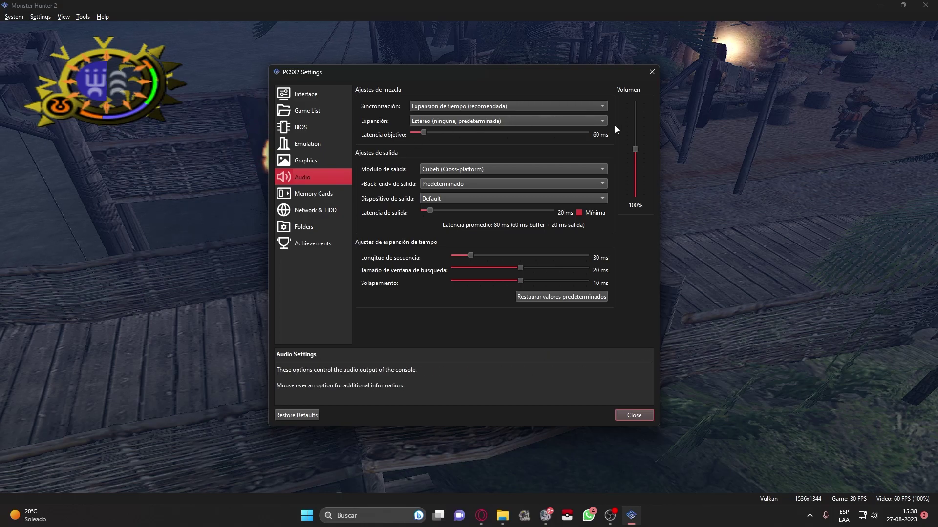
left_click(651, 72)
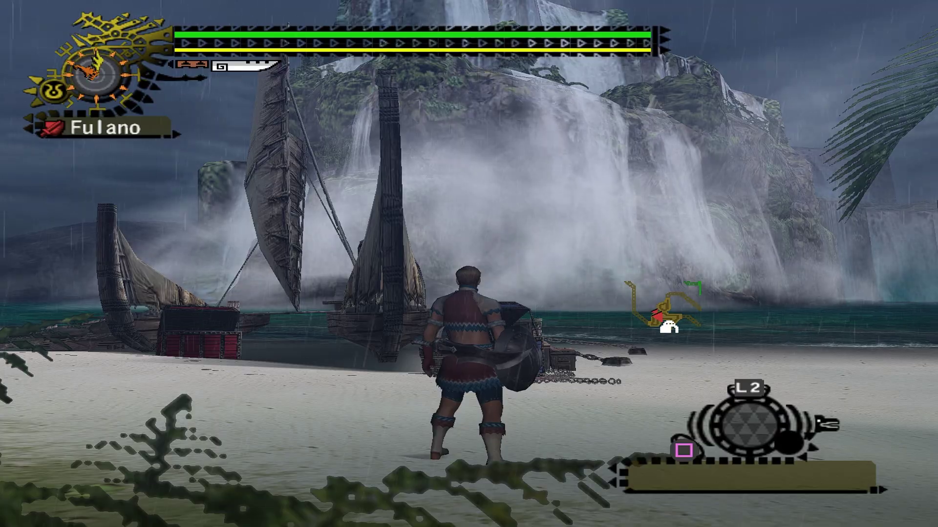
- Open the area map in Monster Hunter 2 to view the numbered zones
key("BackSpace")
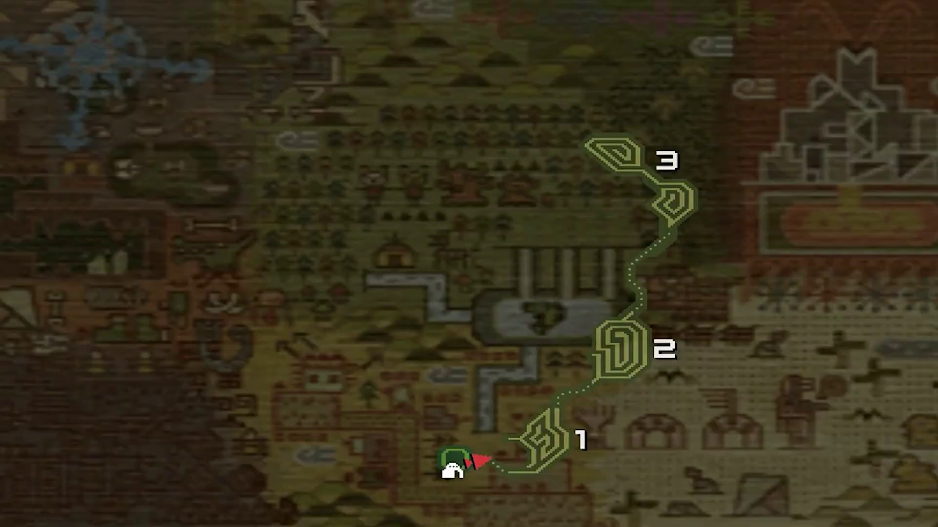